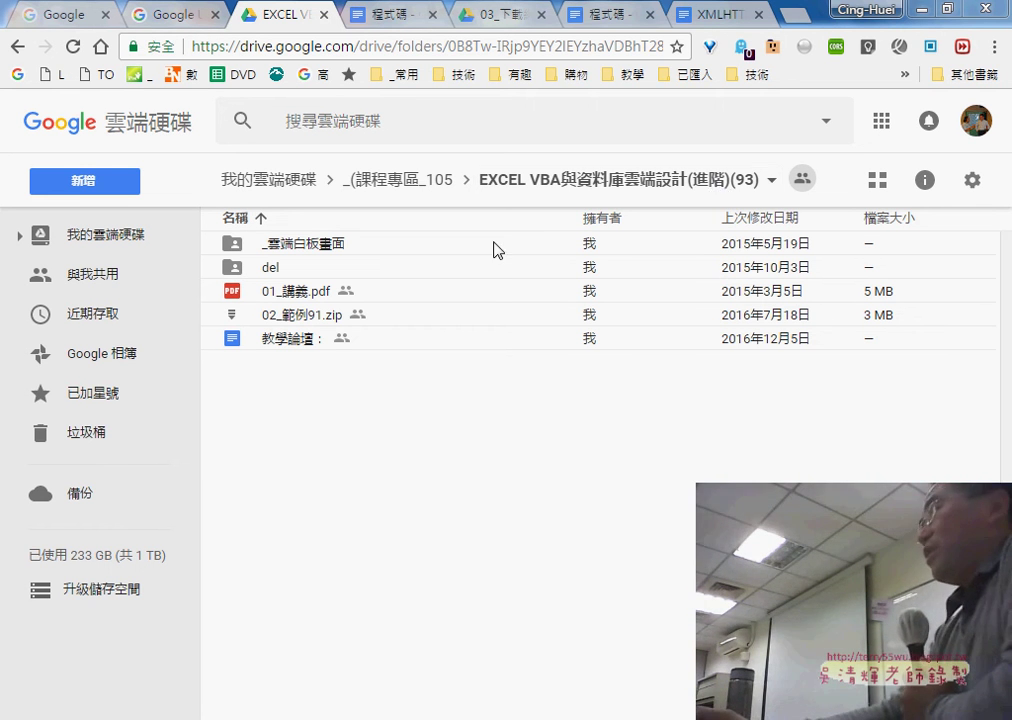
Step: Drill down through _雲端白板畫面, 其他補充範例(89), 02_進階 and _下載網路資料相關 into the 觀測資料查詢系統 example folder
{"action": "double_click", "coordinate": [340, 245]}
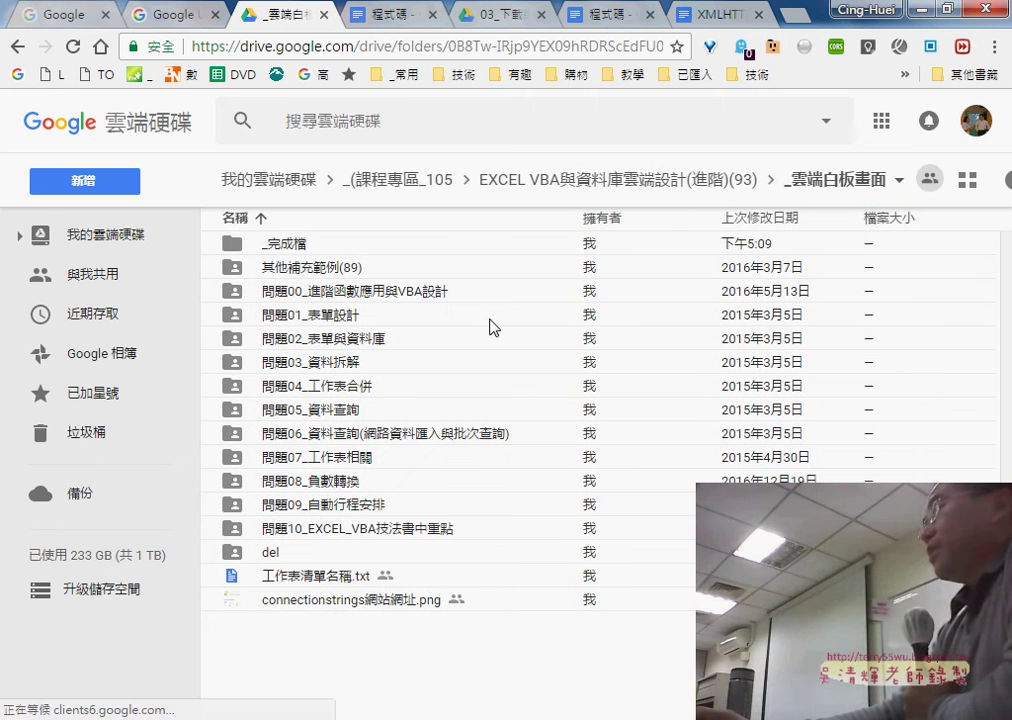
{"action": "left_click", "coordinate": [310, 277]}
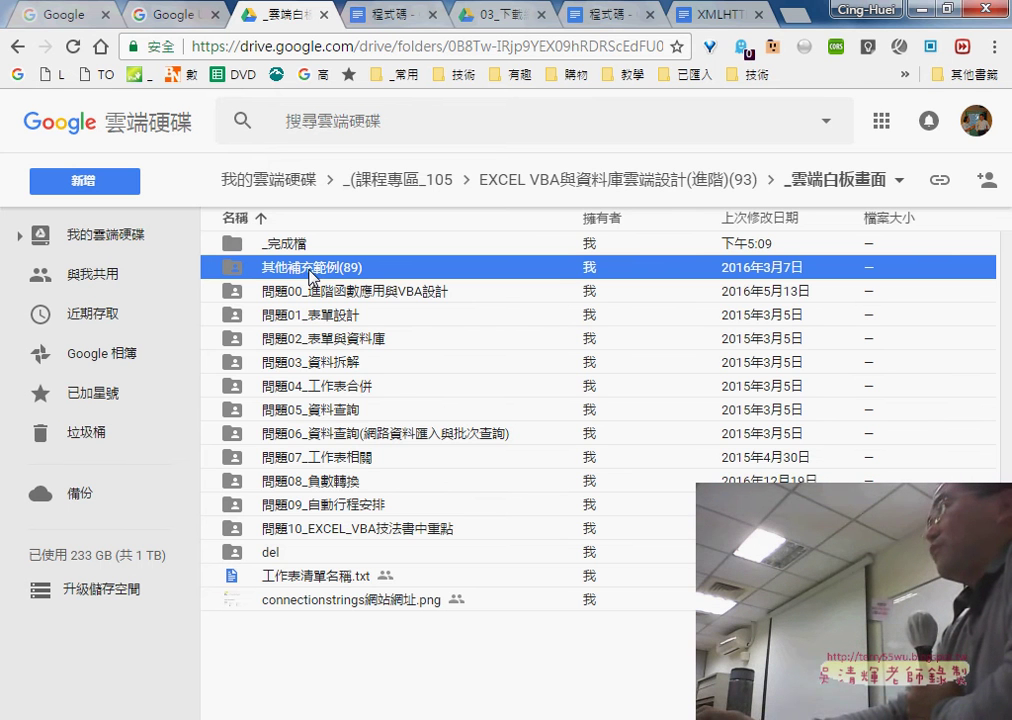
{"action": "double_click", "coordinate": [310, 277]}
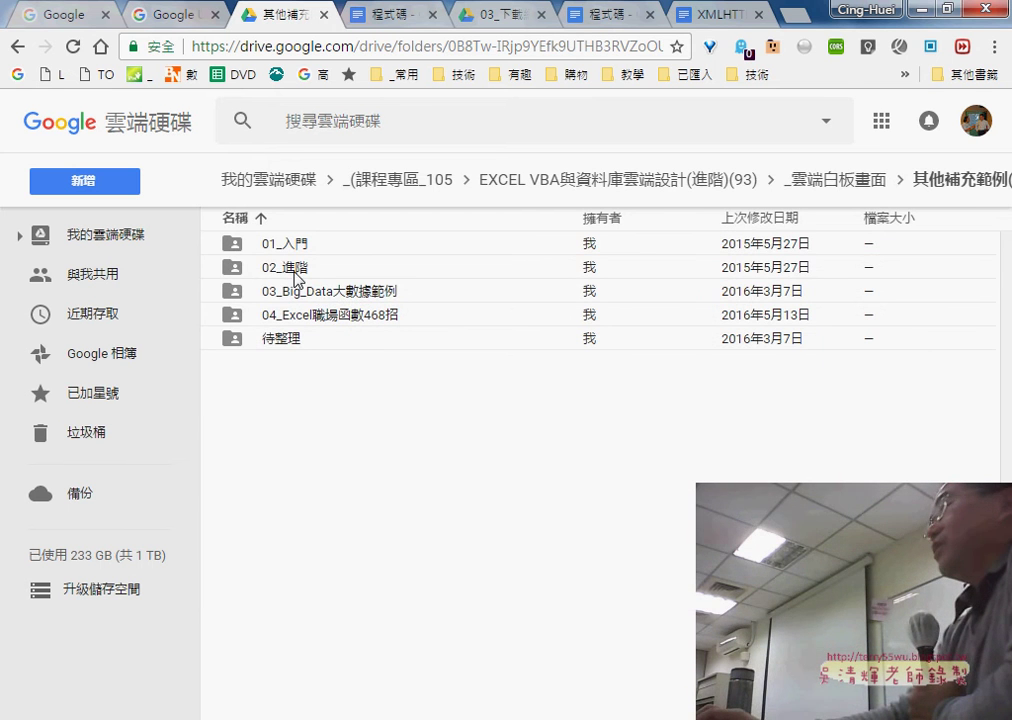
{"action": "left_click", "coordinate": [305, 277]}
{"action": "double_click", "coordinate": [303, 277]}
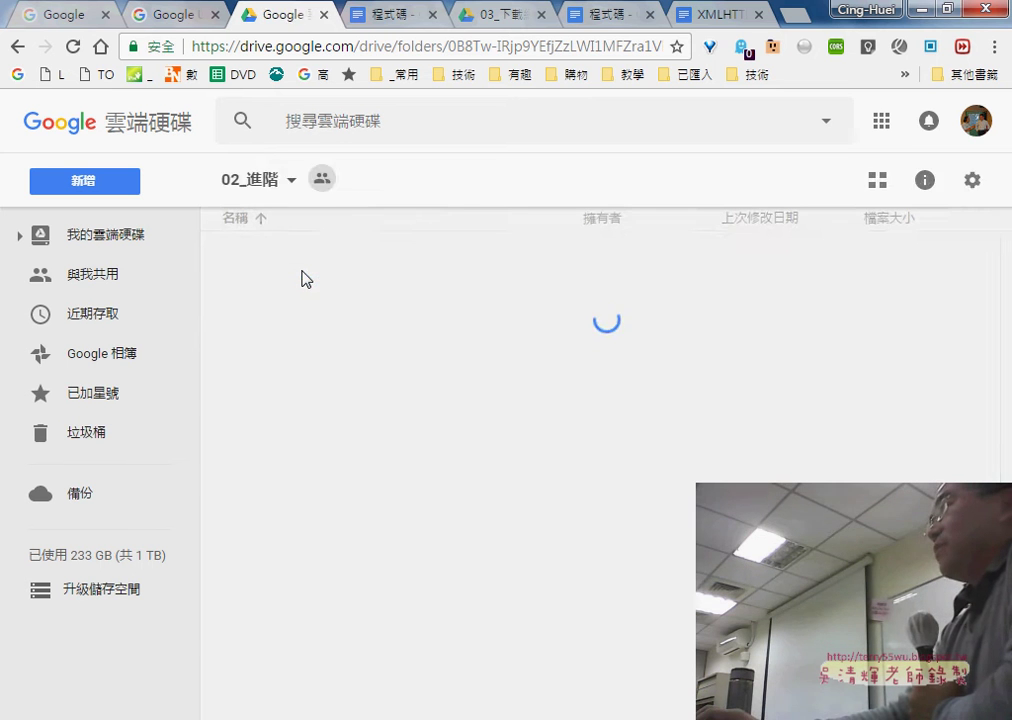
{"action": "left_click", "coordinate": [356, 254]}
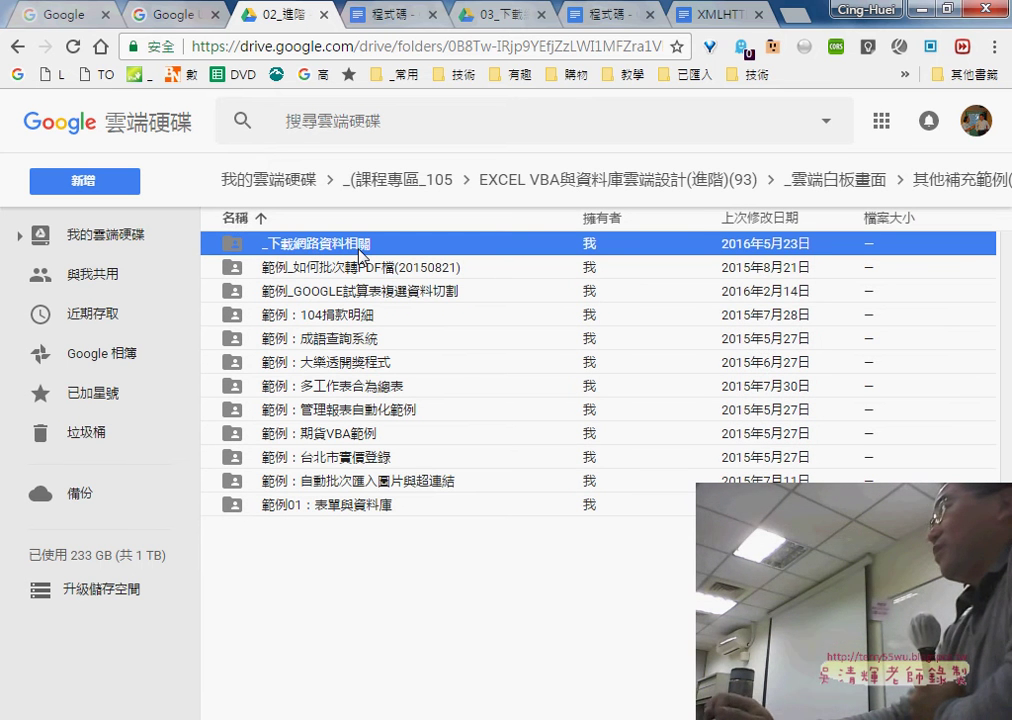
{"action": "double_click", "coordinate": [359, 249]}
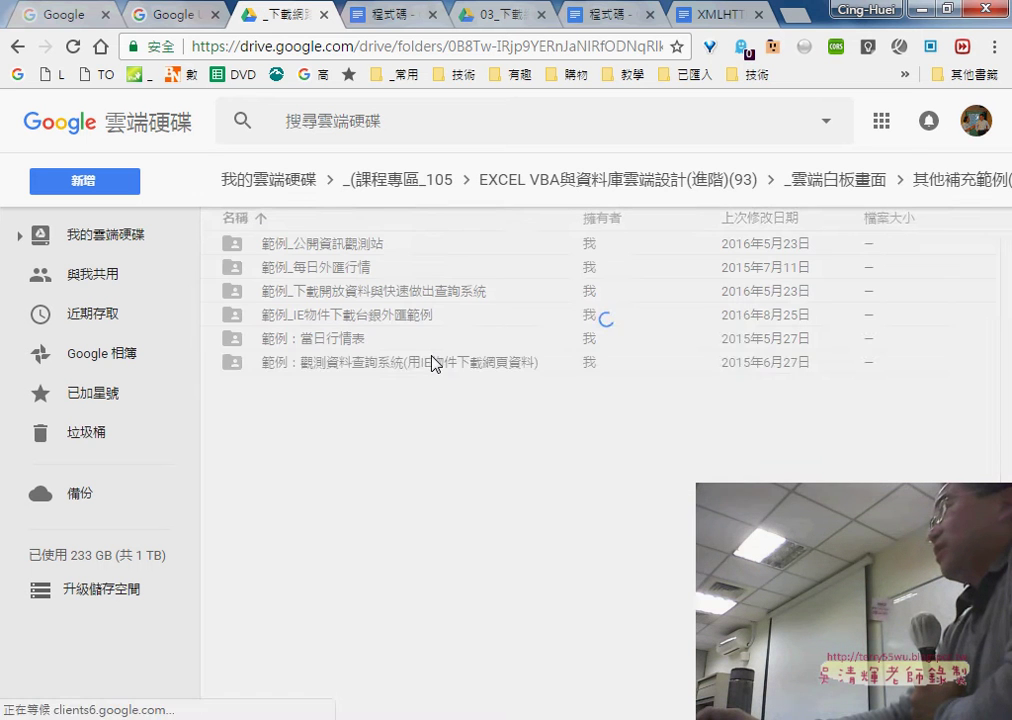
{"action": "left_click", "coordinate": [408, 366]}
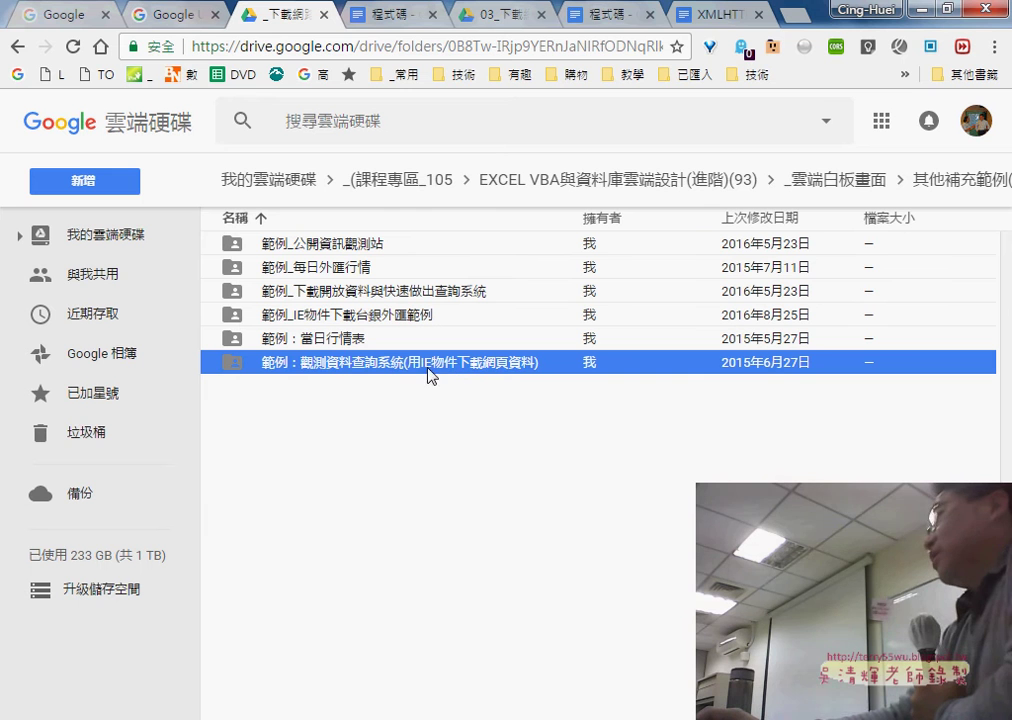
{"action": "double_click", "coordinate": [514, 372]}
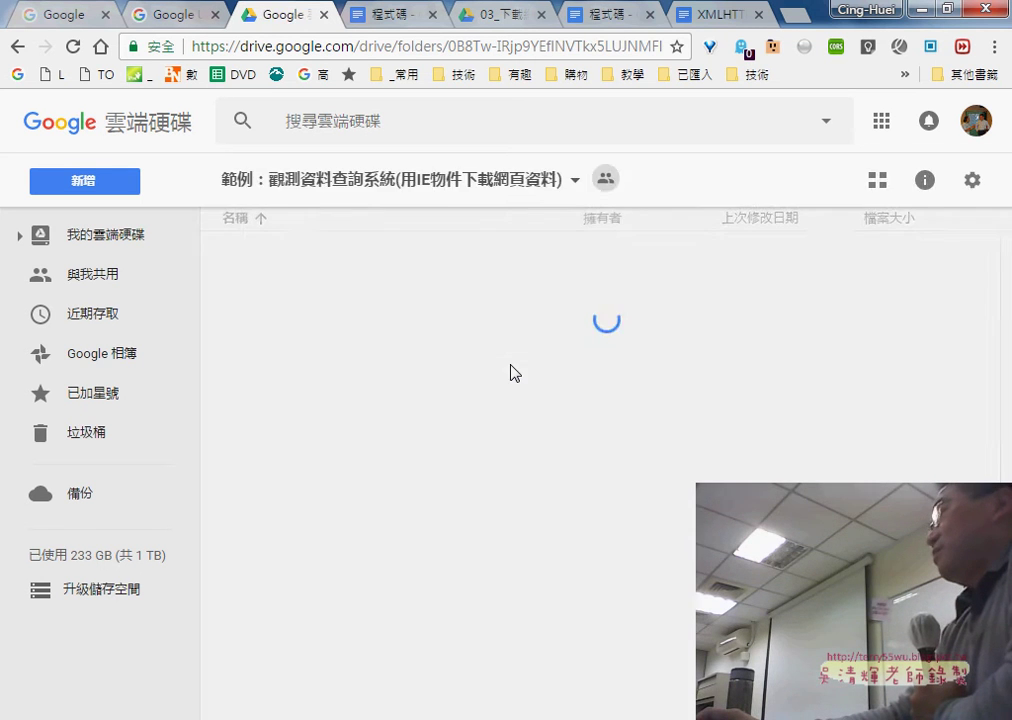
Step: Open the 程式碼 document and follow its CWB address link to the CODiS page in a new tab
{"action": "double_click", "coordinate": [288, 277]}
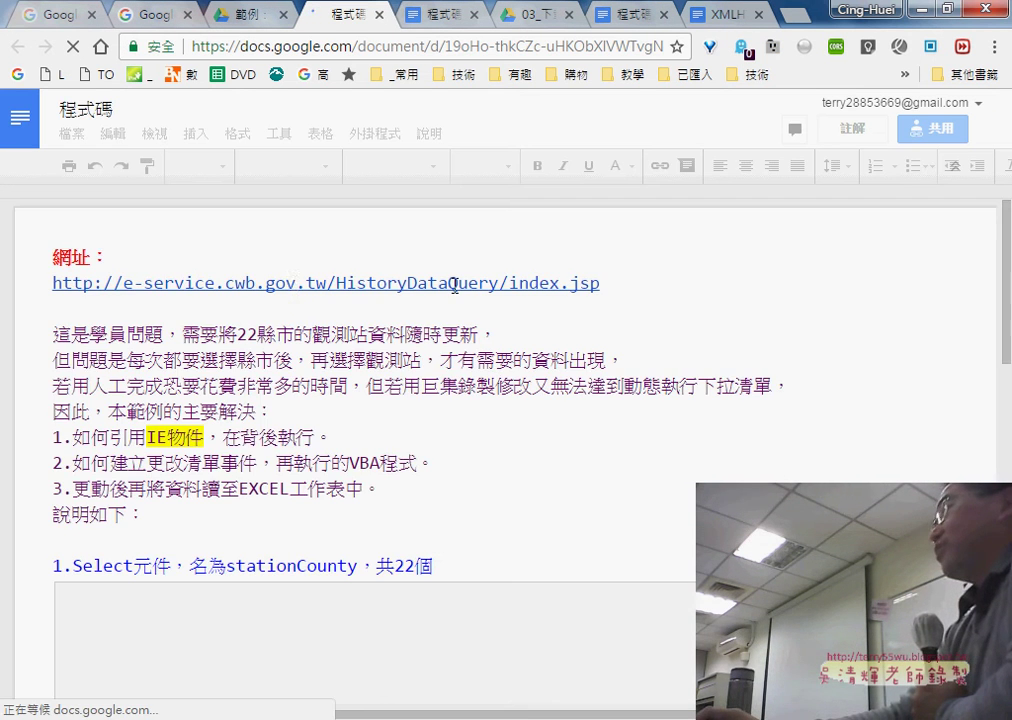
{"action": "left_click", "coordinate": [422, 290]}
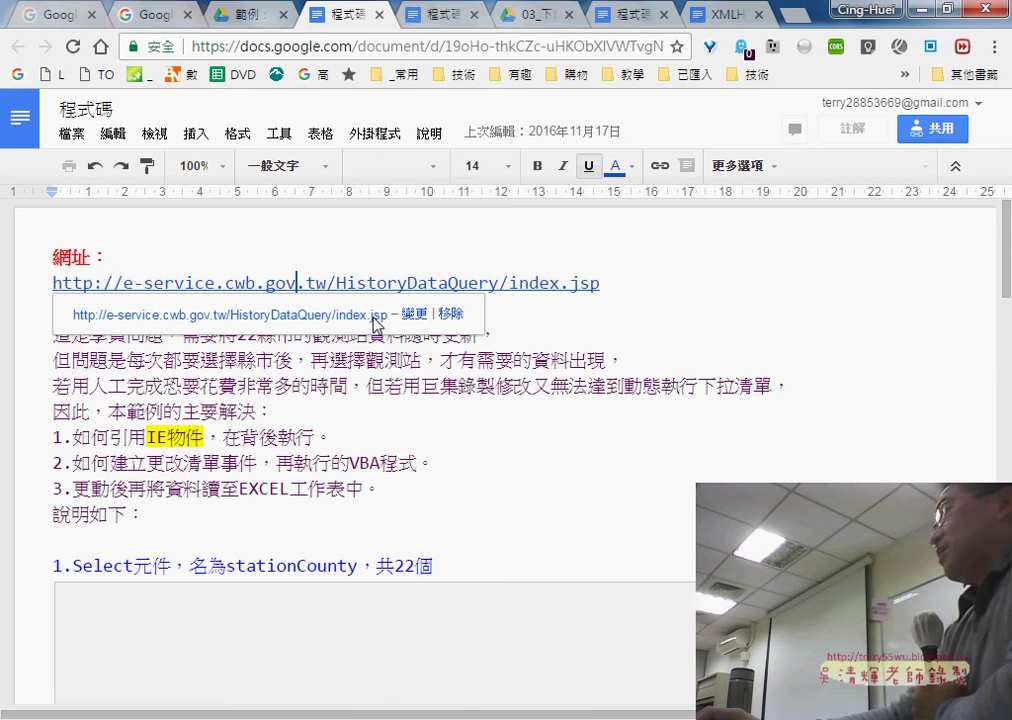
{"action": "left_click", "coordinate": [324, 315]}
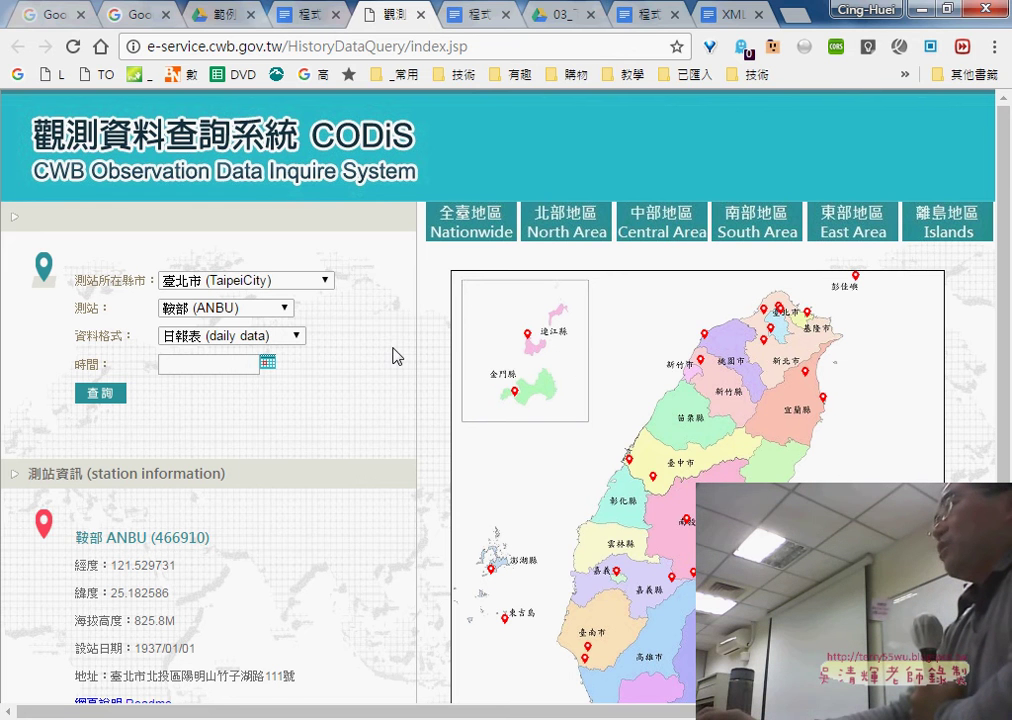
Step: Choose the 臺北 (TAIPEI) station and highlight its station information
{"action": "scroll", "coordinate": [398, 356], "scroll_direction": "down", "scroll_amount": 3}
{"action": "mouse_move", "coordinate": [76, 358]}
{"action": "left_mouse_down"}
{"action": "mouse_move", "coordinate": [226, 474]}
{"action": "mouse_move", "coordinate": [318, 509]}
{"action": "left_mouse_up"}
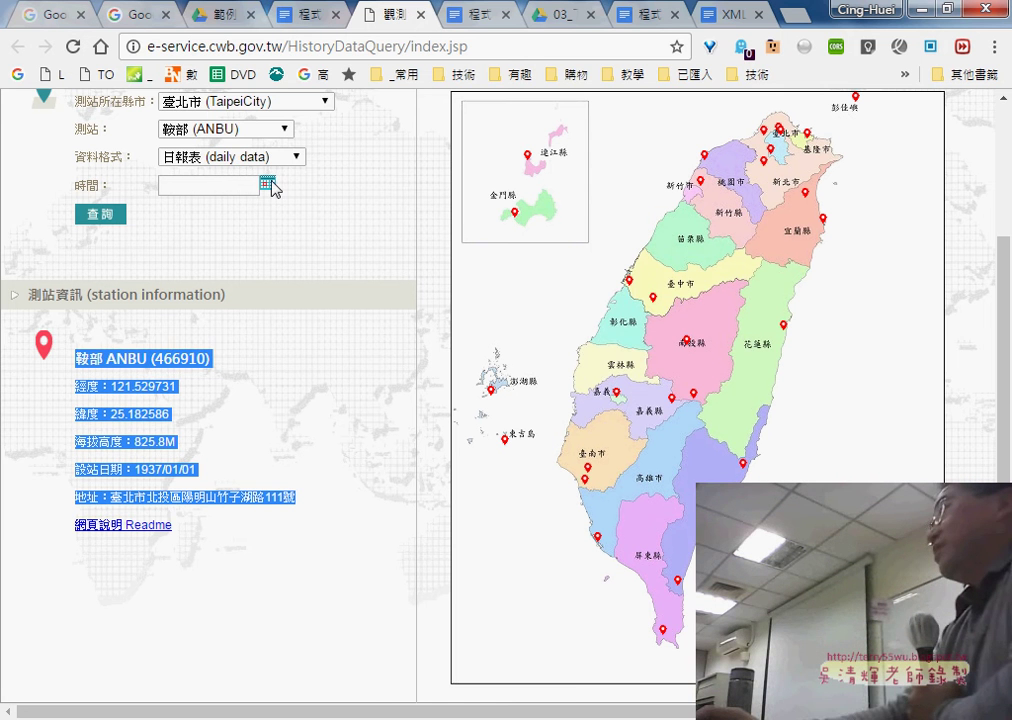
{"action": "left_click", "coordinate": [215, 129]}
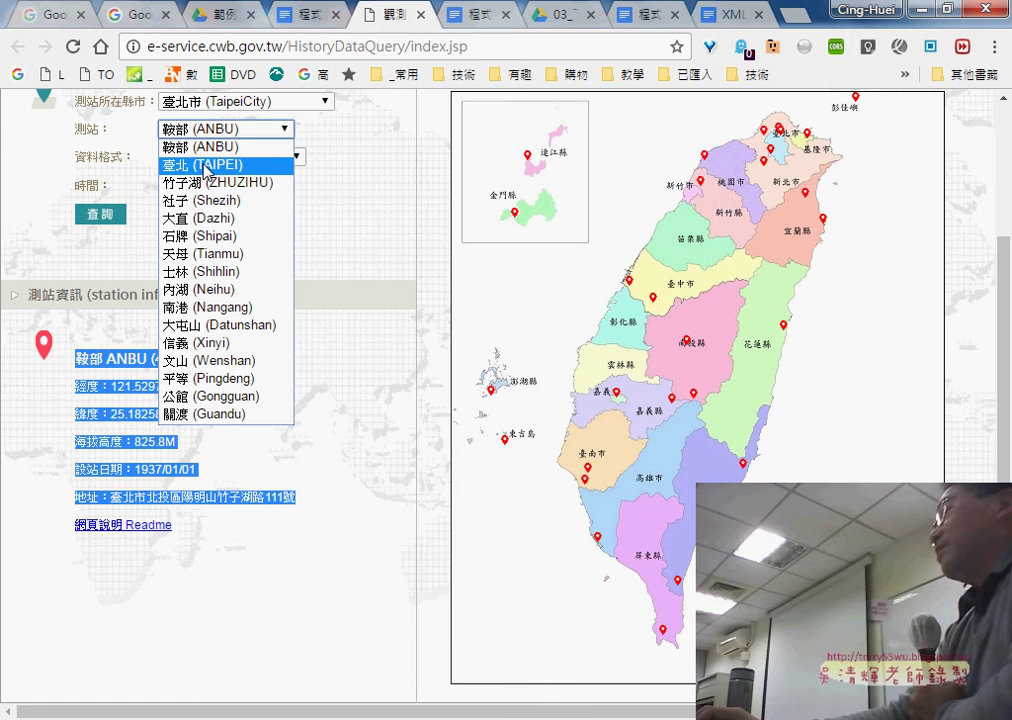
{"action": "left_click", "coordinate": [205, 166]}
{"action": "left_click_drag", "start_coordinate": [79, 357], "coordinate": [357, 505]}
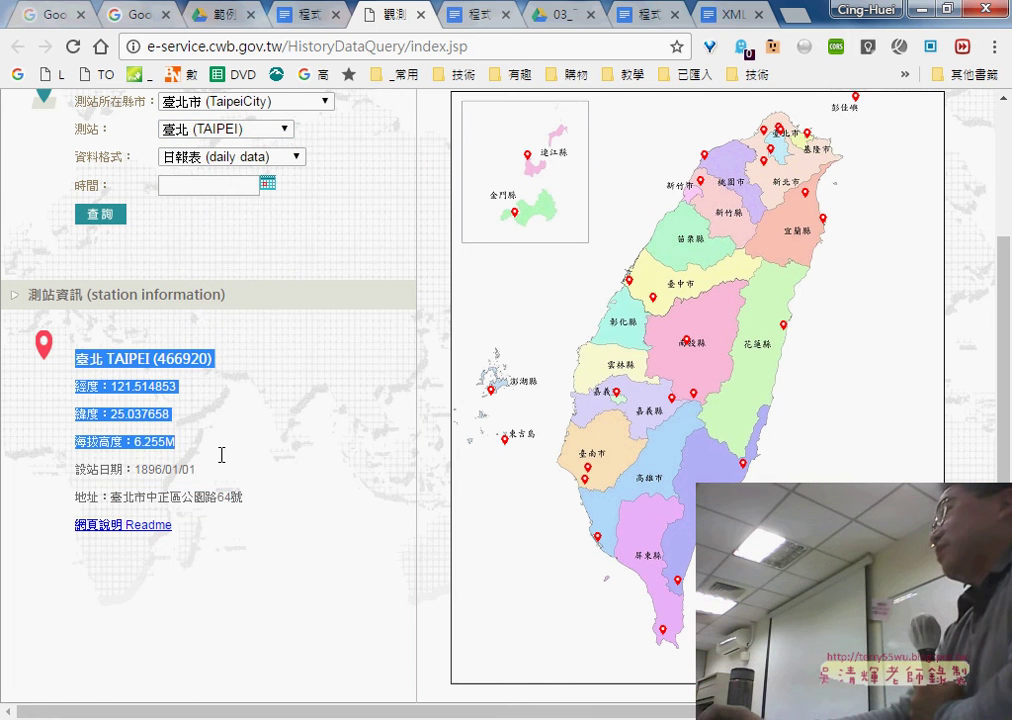
Step: Switch the station to 竹子湖 (ZHUZIHU), then to 關渡 (Guandu)
{"action": "left_click", "coordinate": [222, 128]}
{"action": "left_click", "coordinate": [209, 183]}
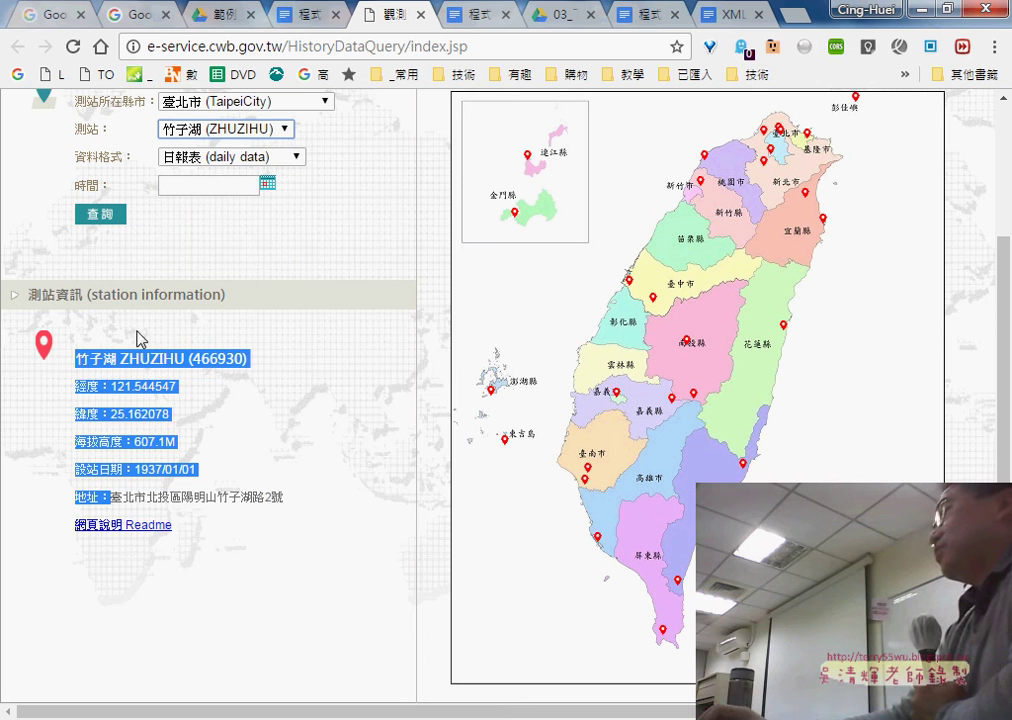
{"action": "left_click", "coordinate": [215, 136]}
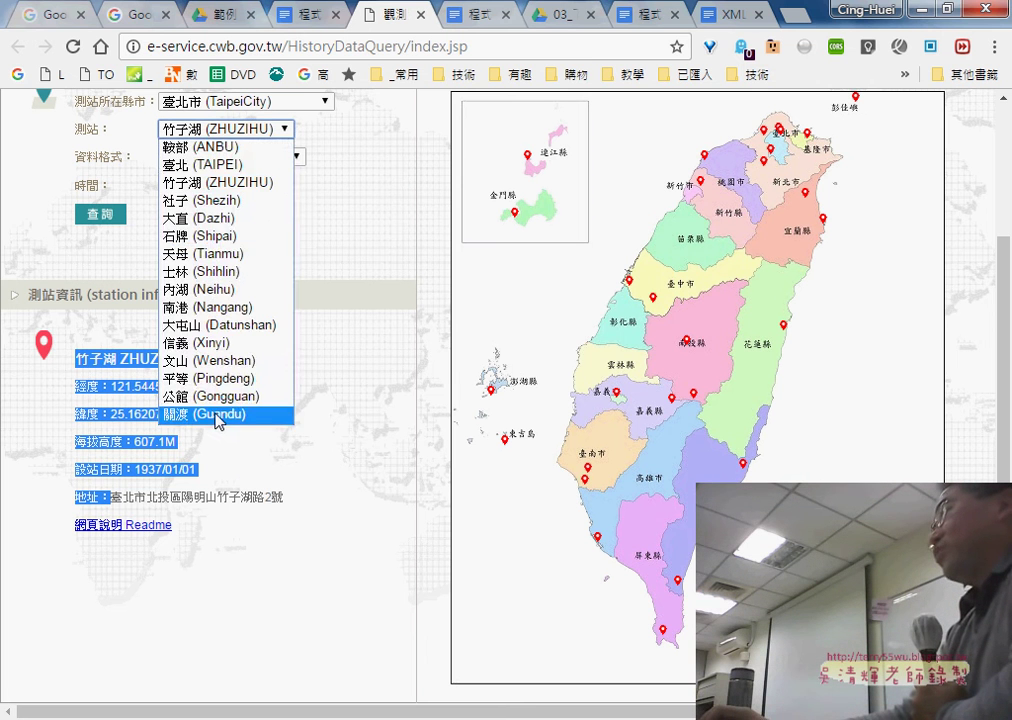
{"action": "left_click", "coordinate": [217, 413]}
{"action": "scroll", "coordinate": [307, 451], "scroll_direction": "up", "scroll_amount": 1}
Step: Set the county to 新北市 (NewTaipeiCity) and keep 板橋 (BANQIAO) as the station
{"action": "left_click", "coordinate": [300, 200]}
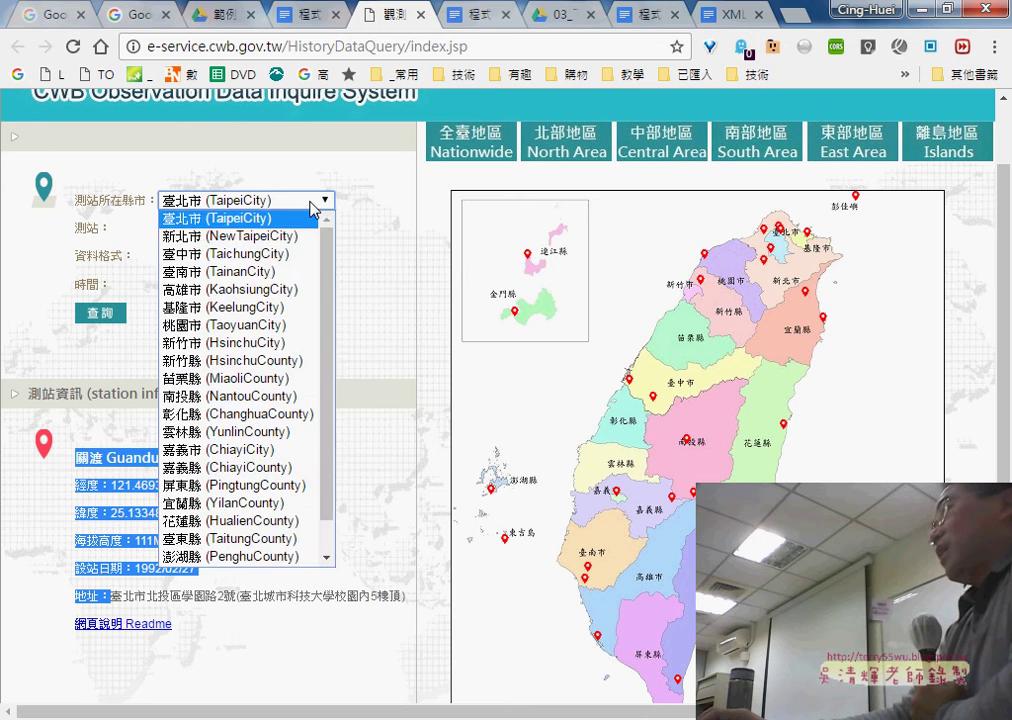
{"action": "left_click", "coordinate": [296, 237]}
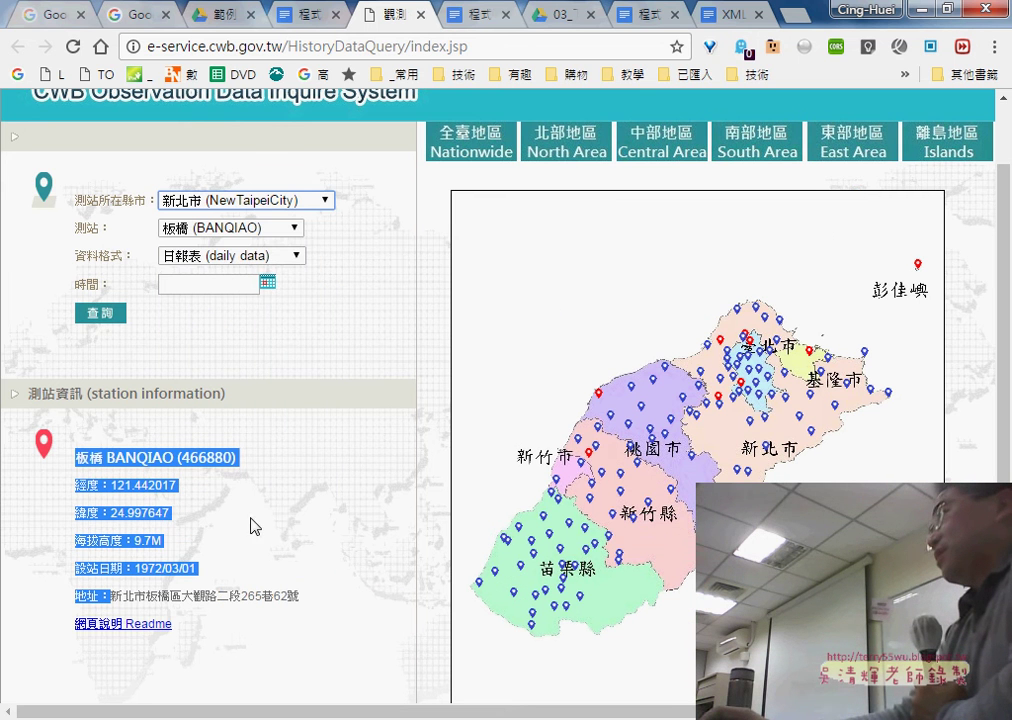
{"action": "left_click", "coordinate": [253, 232]}
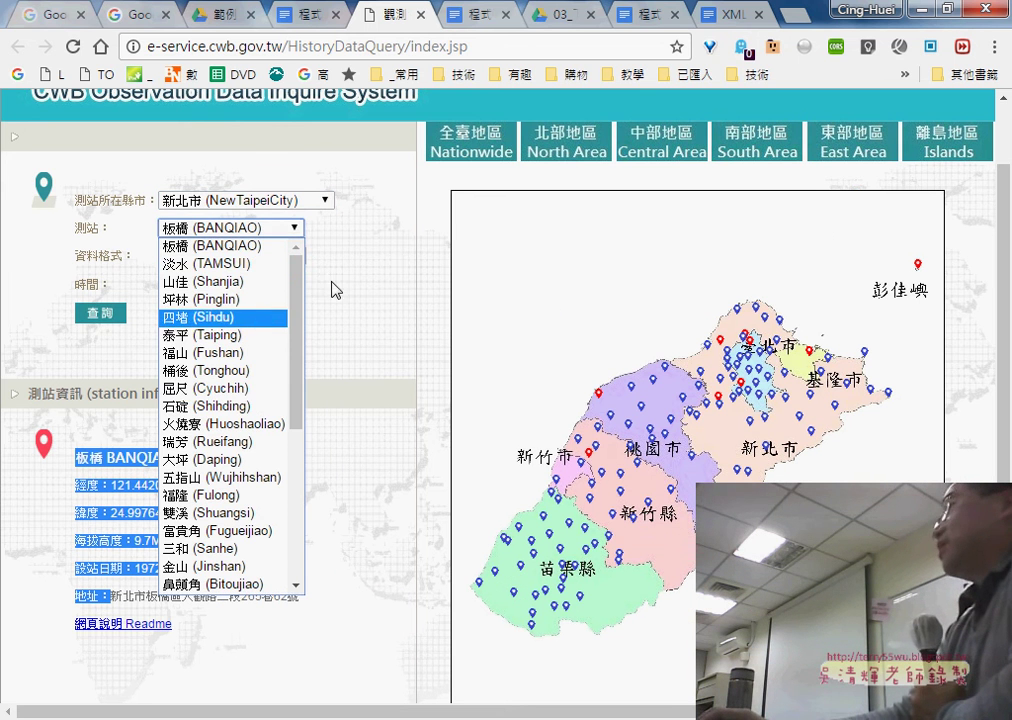
{"action": "left_click", "coordinate": [321, 203]}
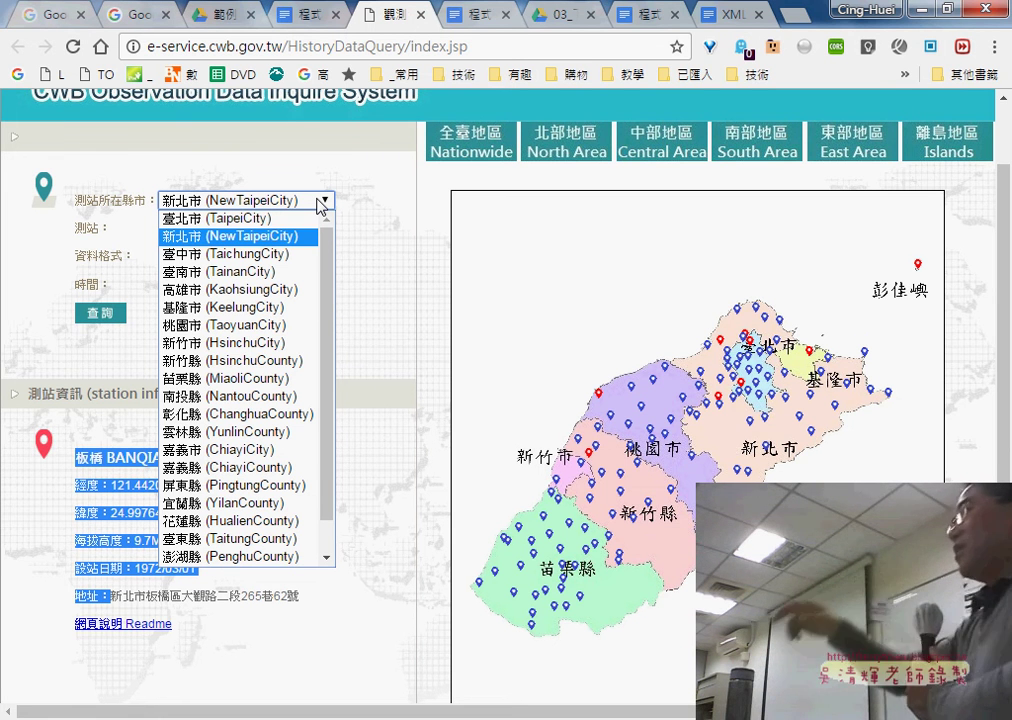
{"action": "left_click", "coordinate": [294, 228]}
{"action": "left_click", "coordinate": [294, 228]}
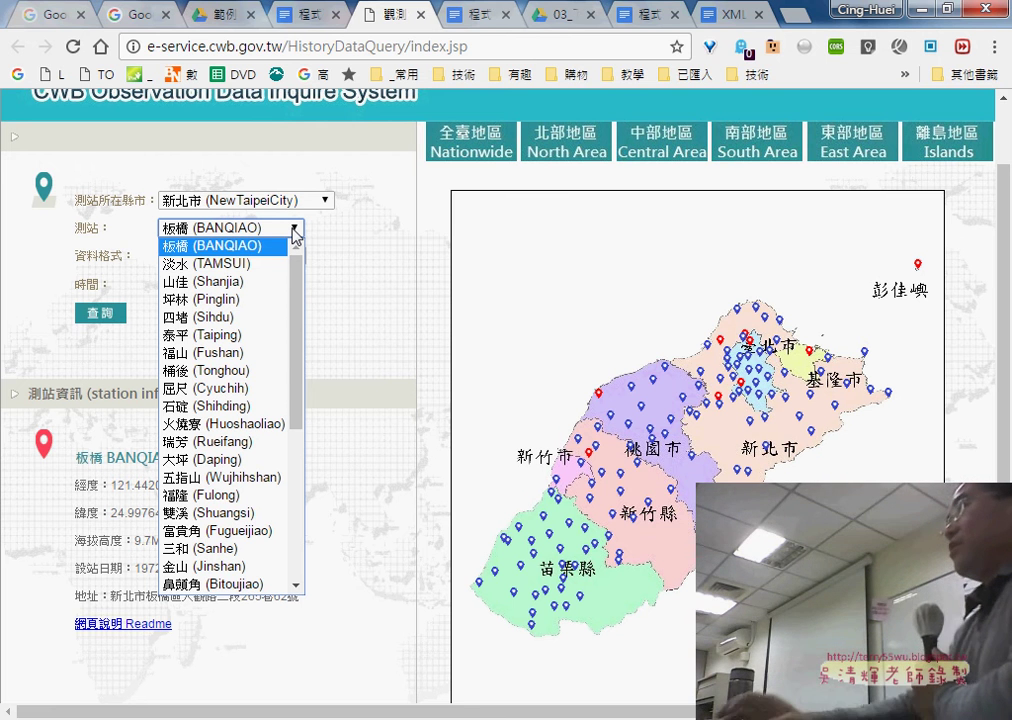
{"action": "left_click", "coordinate": [391, 253]}
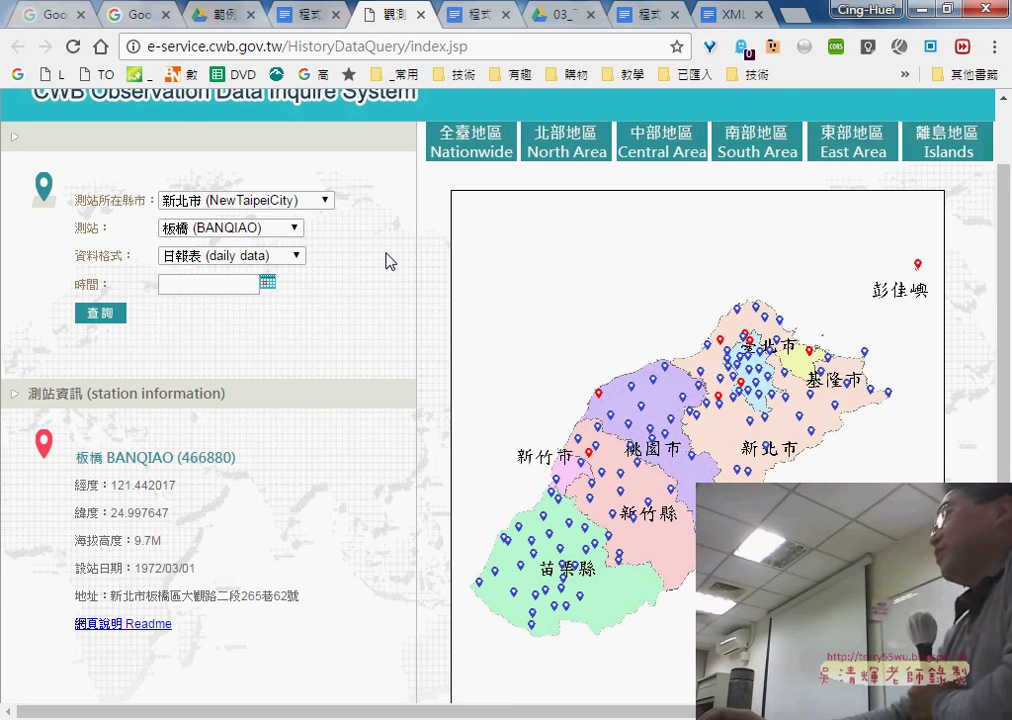
Step: Review the station options, highlight the BANQIAO station information, then return to the 程式碼 document
{"action": "left_click", "coordinate": [247, 229]}
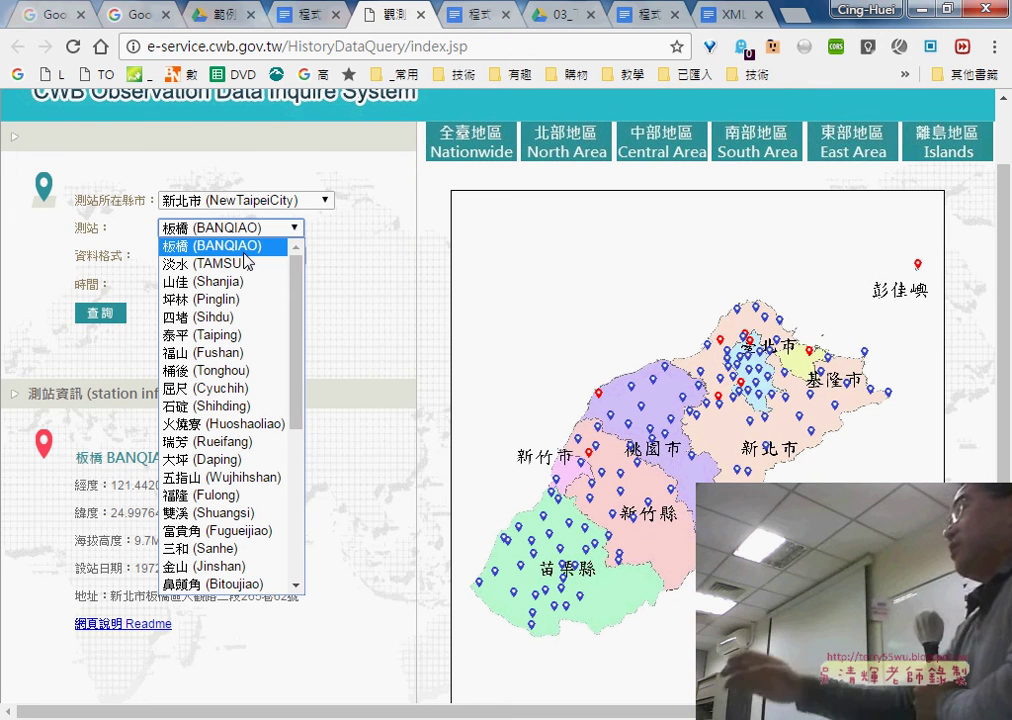
{"action": "left_click", "coordinate": [70, 472]}
{"action": "left_click_drag", "start_coordinate": [76, 457], "coordinate": [301, 596]}
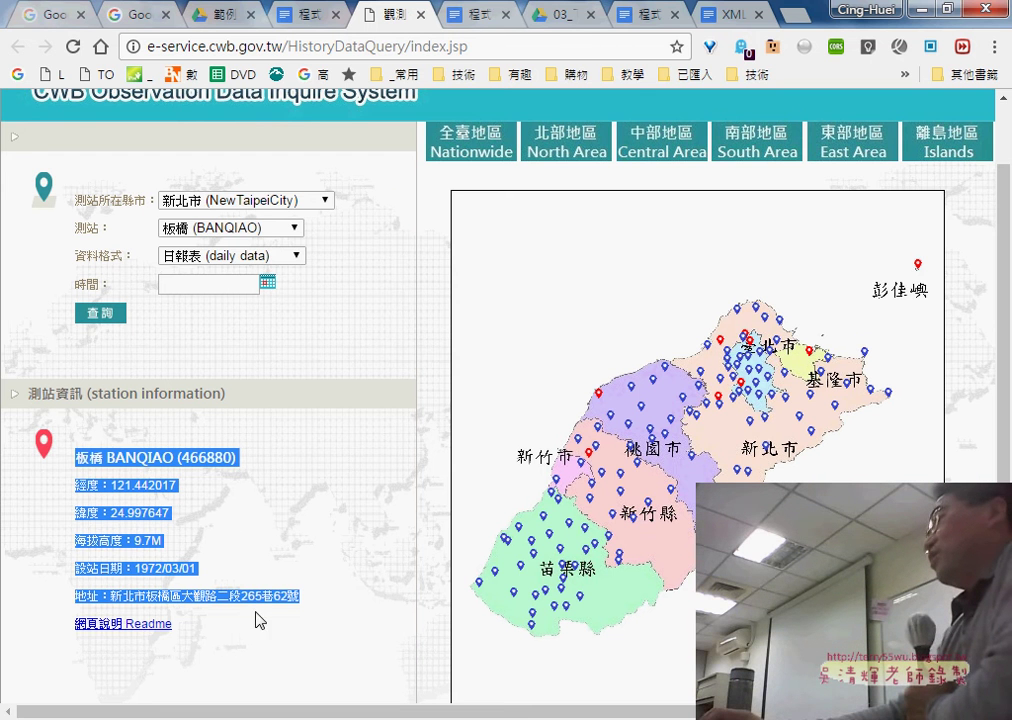
{"action": "left_click_drag", "start_coordinate": [305, 597], "coordinate": [70, 465]}
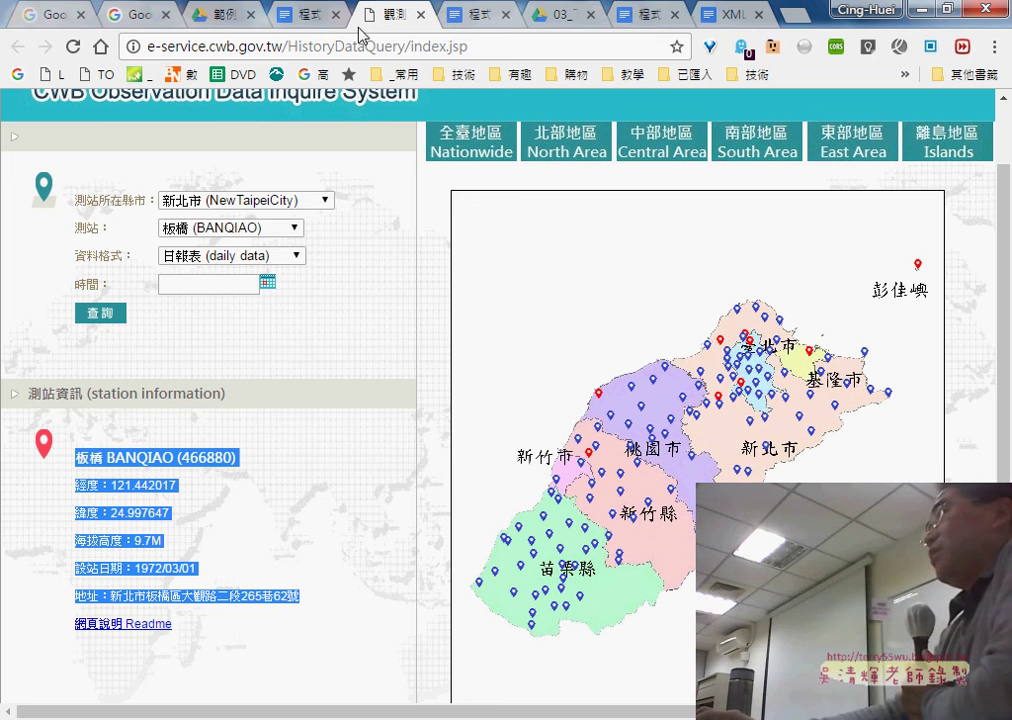
{"action": "left_click", "coordinate": [309, 15]}
Step: Scroll the 程式碼 notes through the stationCounty select section with its 22 options
{"action": "scroll", "coordinate": [510, 380], "scroll_direction": "down", "scroll_amount": 2}
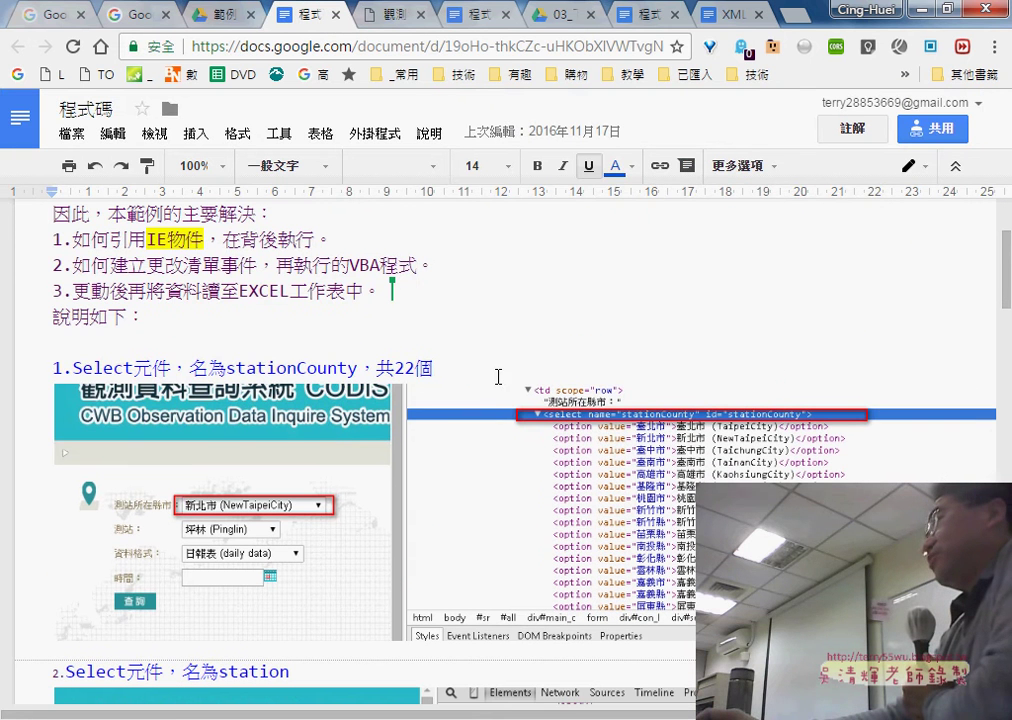
{"action": "left_click", "coordinate": [210, 310]}
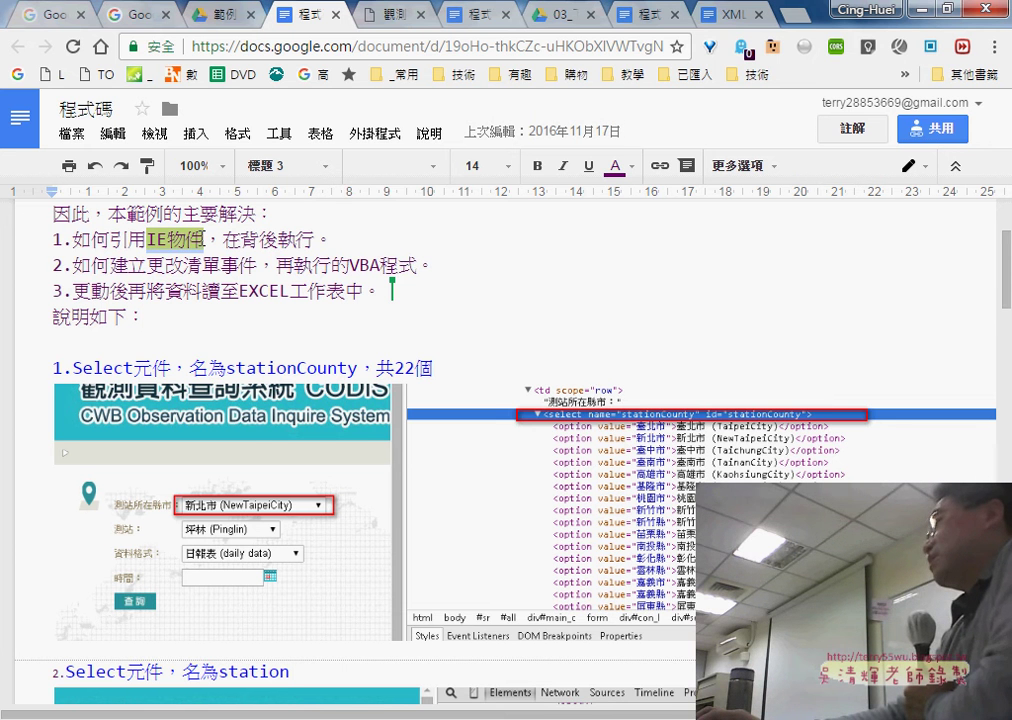
{"action": "left_click", "coordinate": [203, 240]}
{"action": "scroll", "coordinate": [243, 442], "scroll_direction": "down", "scroll_amount": 1}
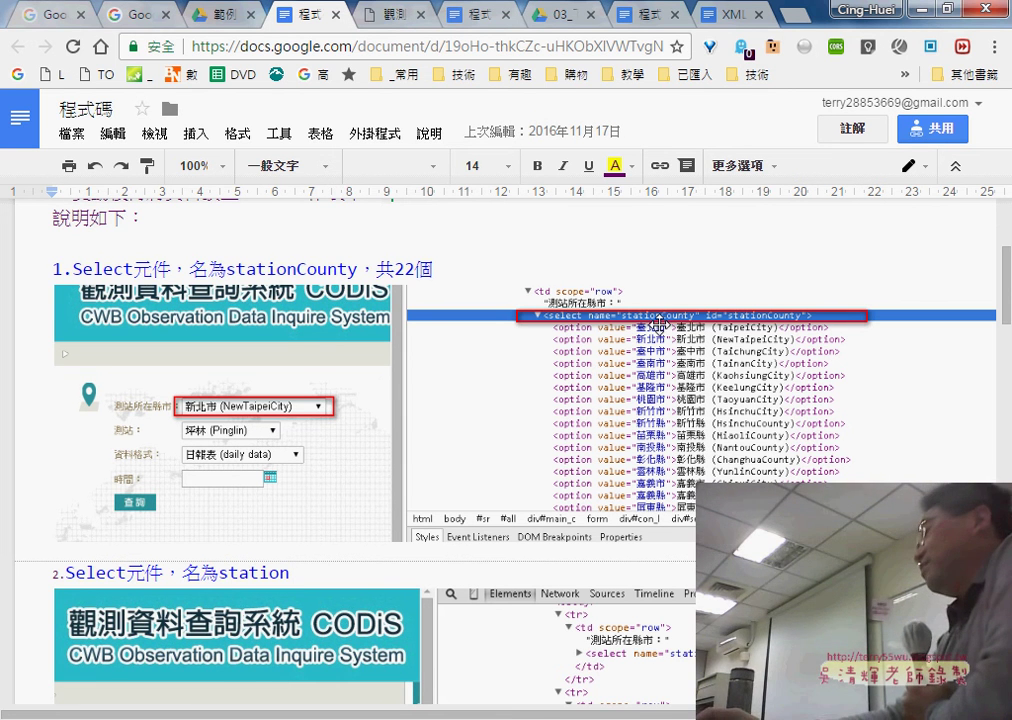
Step: Inspect the county and station dropdowns with 檢查 to show their stationCounty and station select elements in DevTools
{"action": "left_click", "coordinate": [383, 12]}
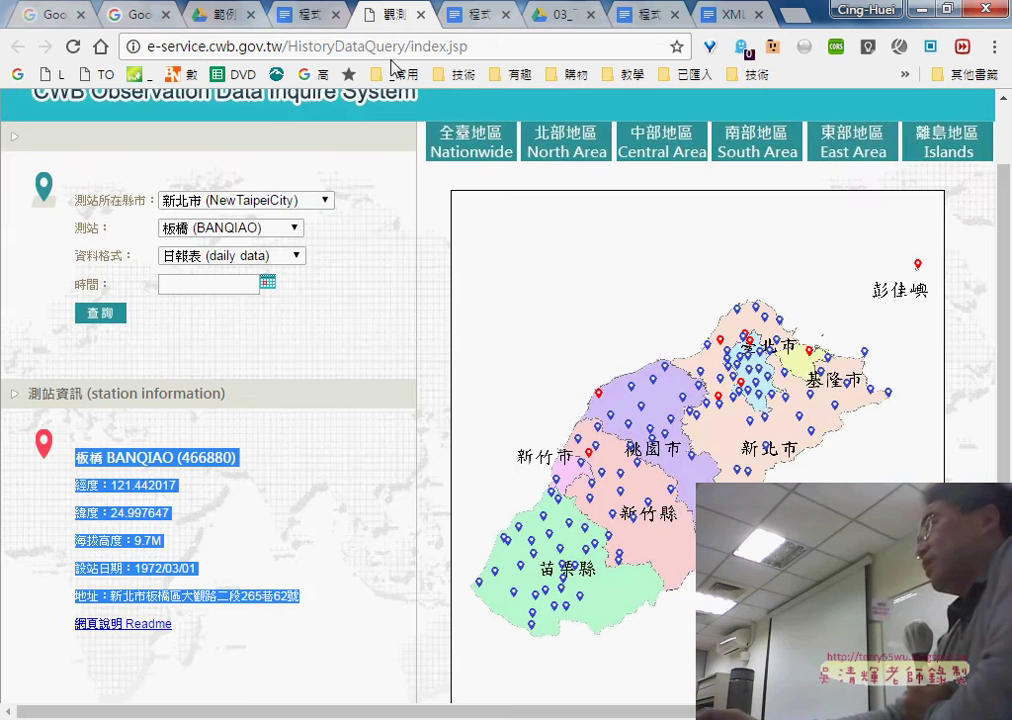
{"action": "left_click", "coordinate": [247, 207]}
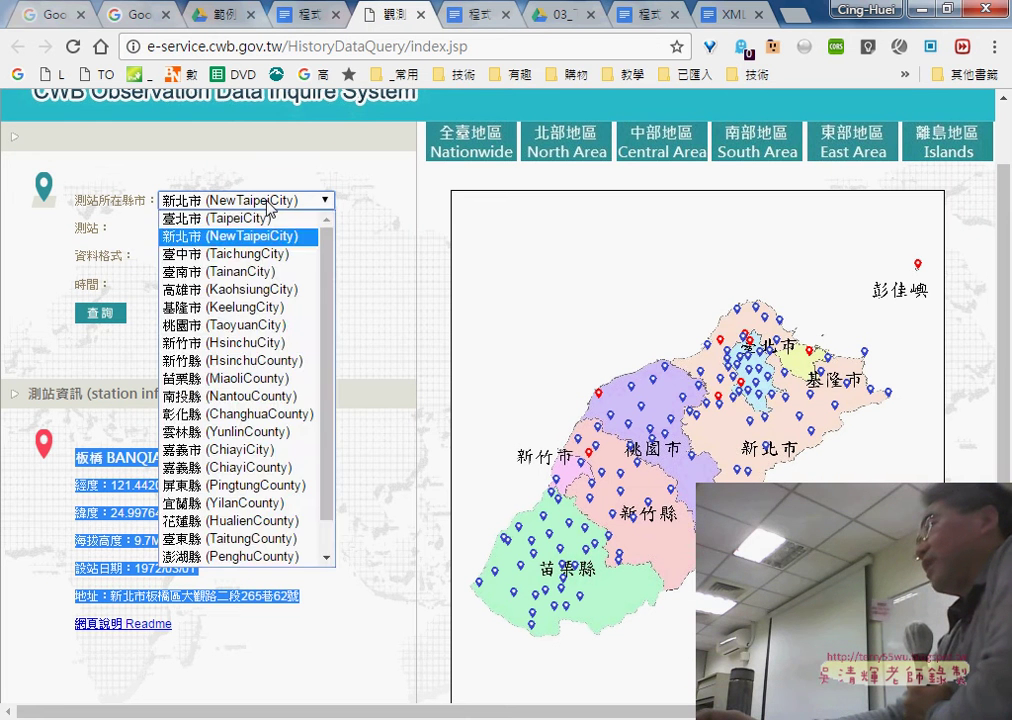
{"action": "right_click", "coordinate": [332, 199]}
{"action": "left_click", "coordinate": [325, 517]}
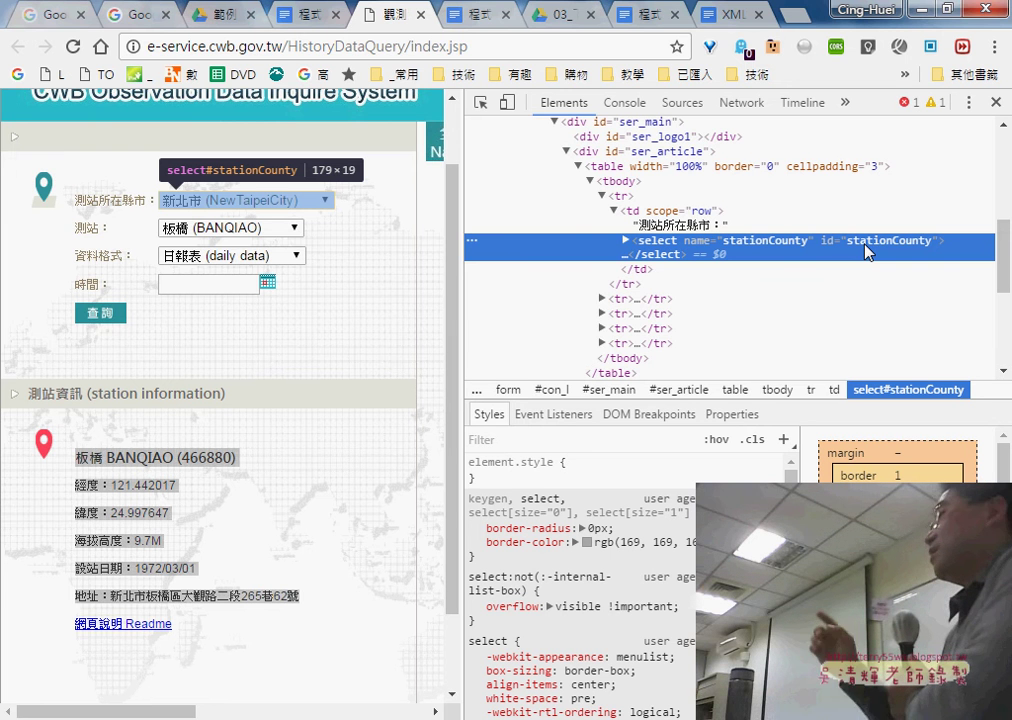
{"action": "right_click", "coordinate": [267, 232]}
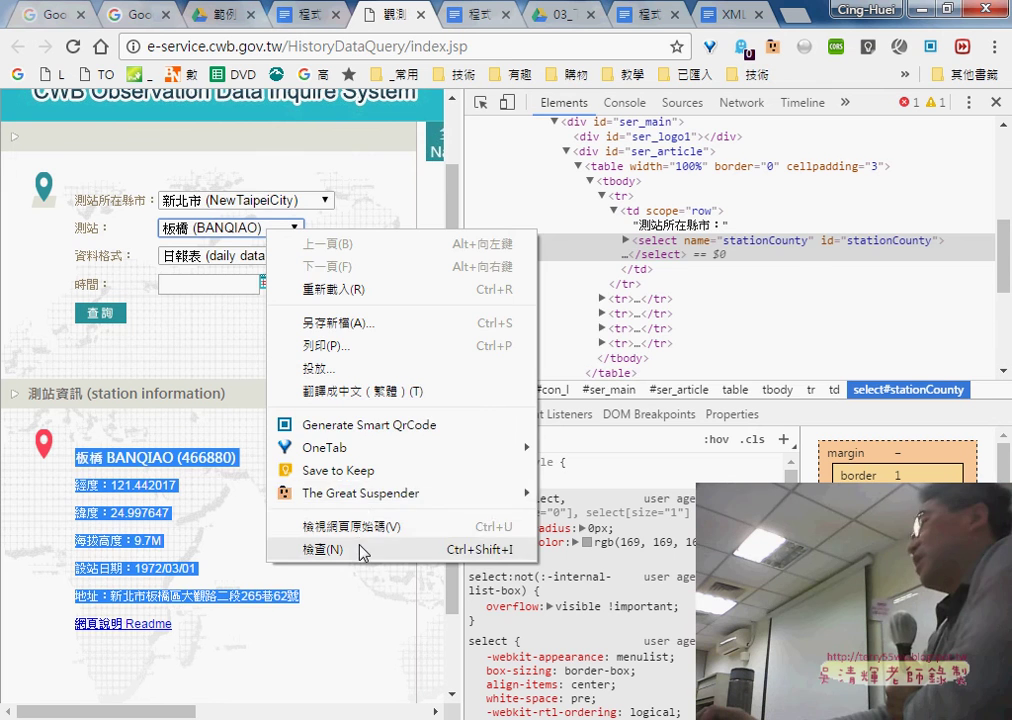
{"action": "left_click", "coordinate": [359, 549]}
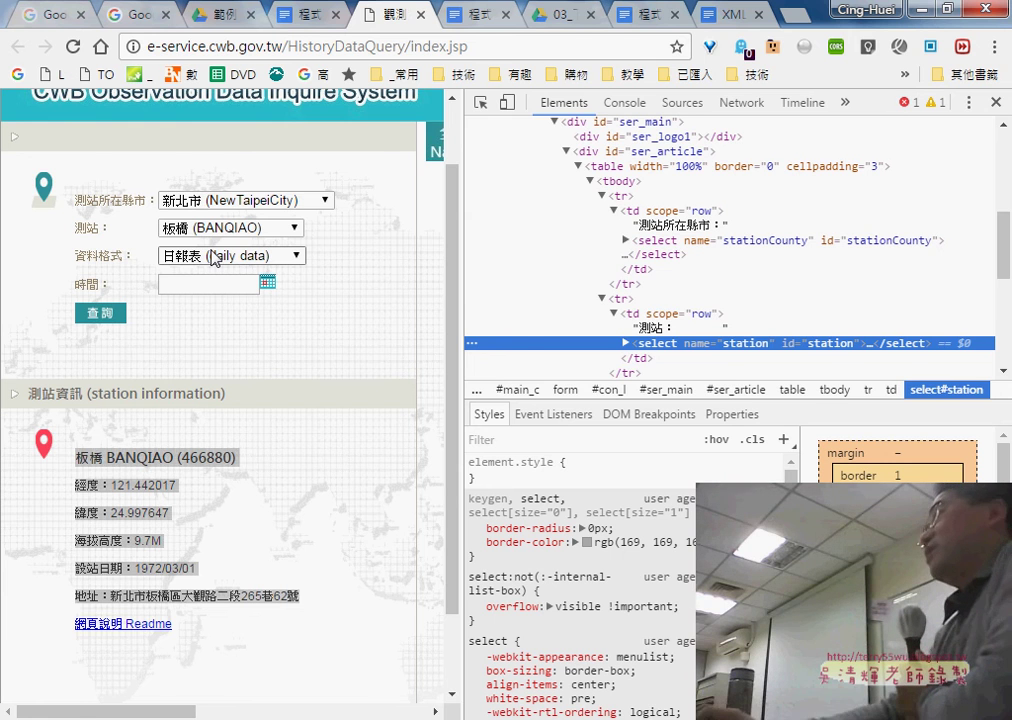
Step: Return to the 程式碼 notes and scroll past sections 2 and 3 to the VBA listing Sub 觀測資料查詢系統()
{"action": "left_click", "coordinate": [314, 22]}
{"action": "scroll", "coordinate": [350, 266], "scroll_direction": "down", "scroll_amount": 2}
{"action": "scroll", "coordinate": [389, 343], "scroll_direction": "down", "scroll_amount": 3}
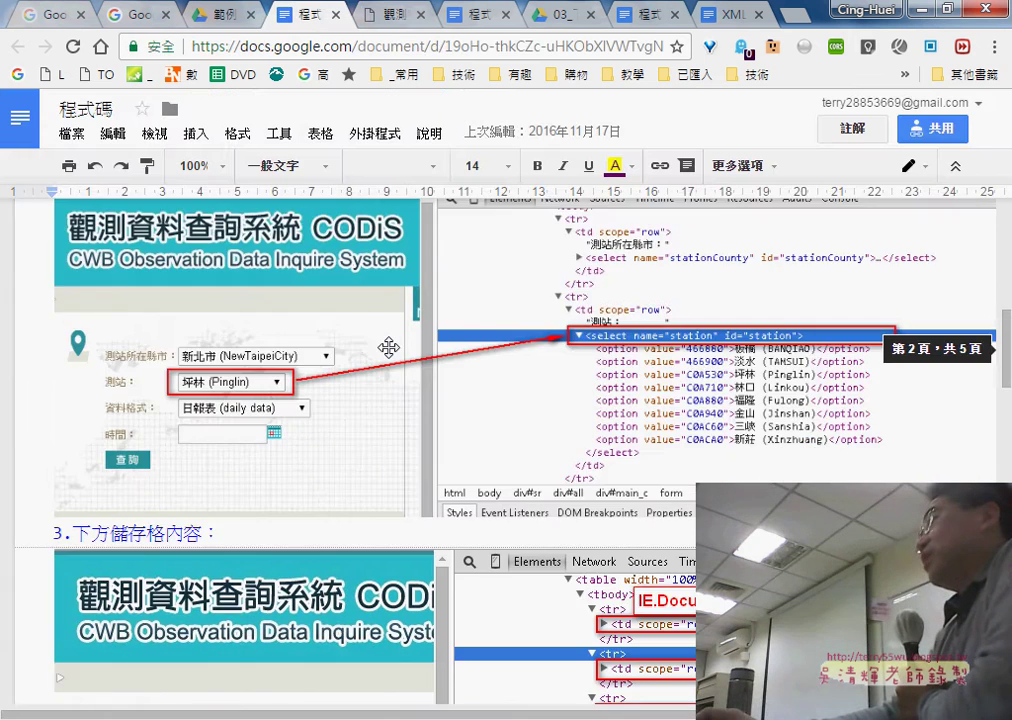
{"action": "scroll", "coordinate": [420, 354], "scroll_direction": "down", "scroll_amount": 4}
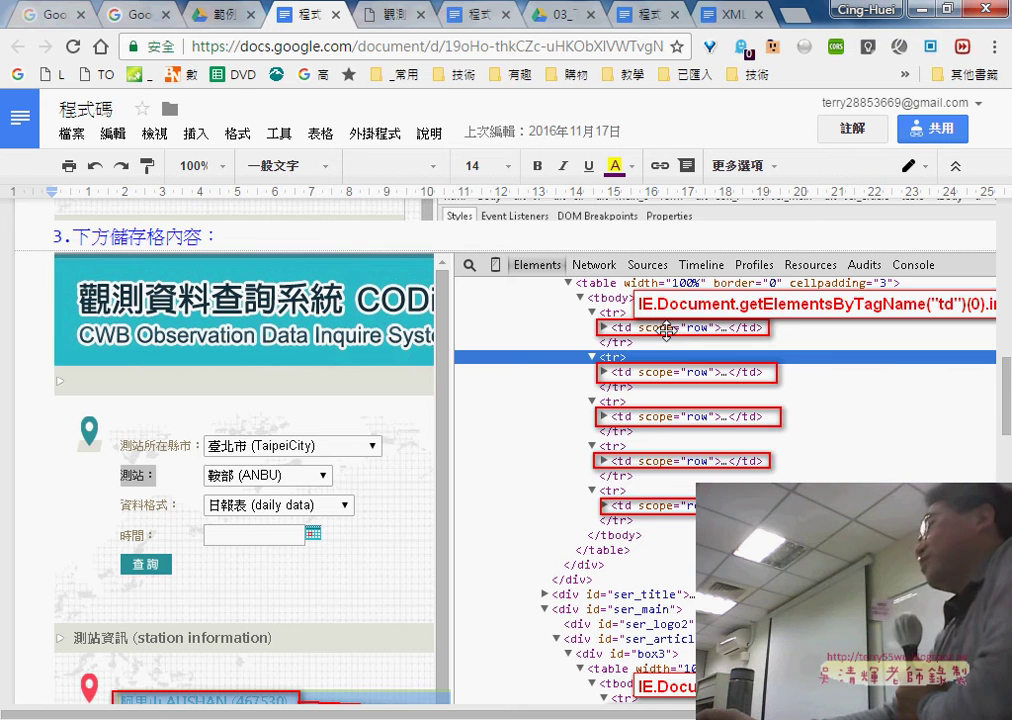
{"action": "scroll", "coordinate": [315, 605], "scroll_direction": "down", "scroll_amount": 2}
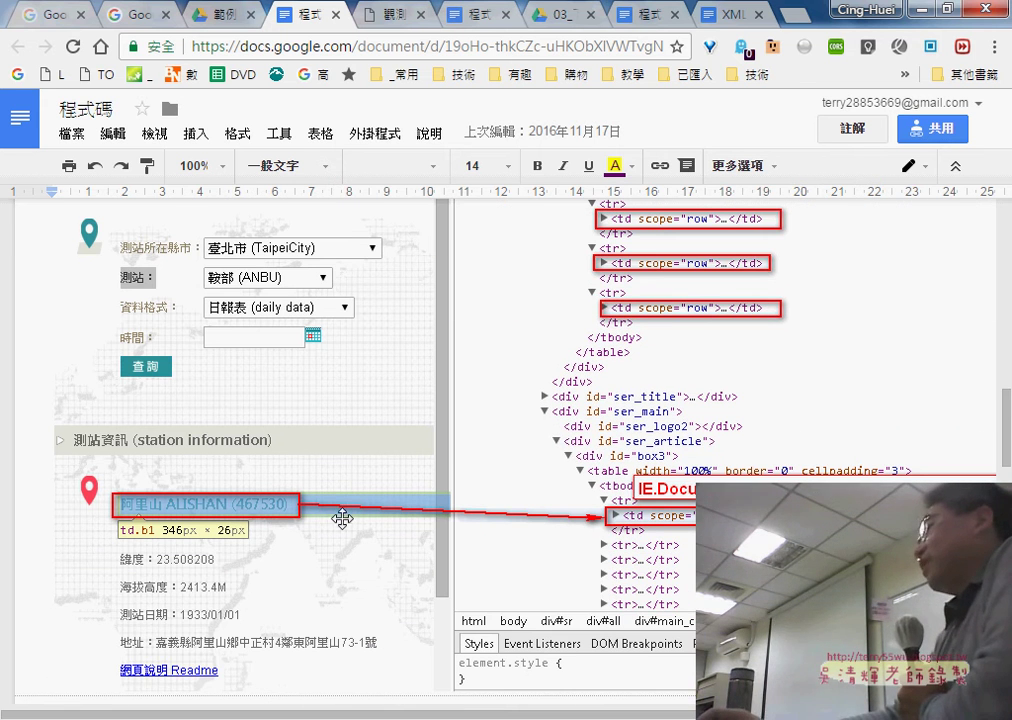
{"action": "scroll", "coordinate": [368, 553], "scroll_direction": "down", "scroll_amount": 2}
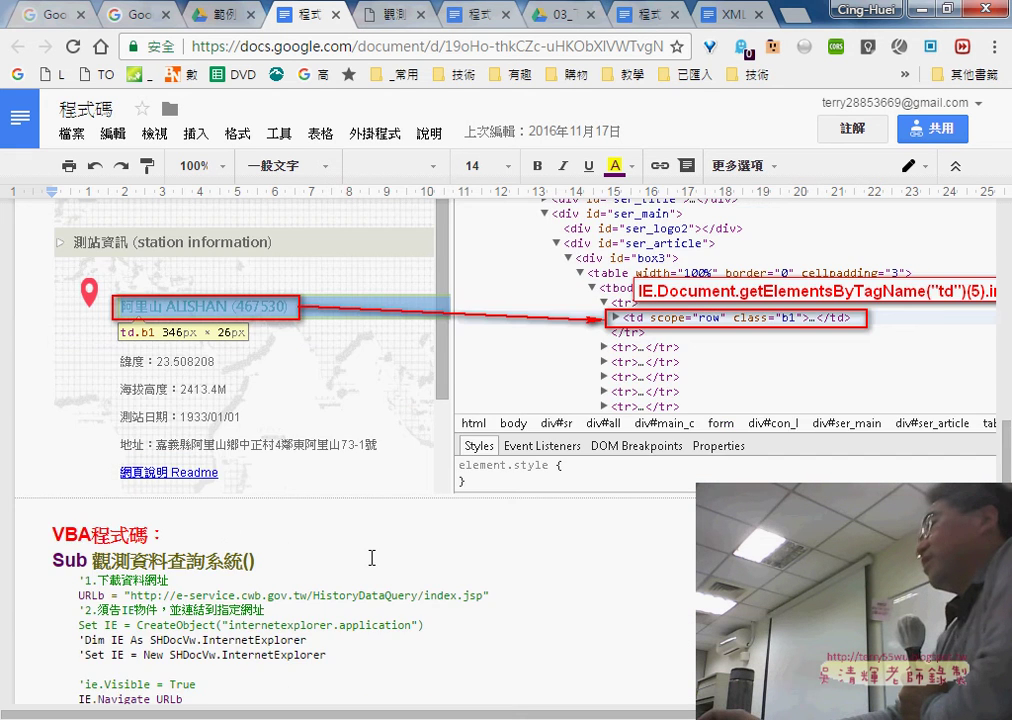
{"action": "scroll", "coordinate": [371, 557], "scroll_direction": "down", "scroll_amount": 2}
{"action": "scroll", "coordinate": [371, 557], "scroll_direction": "down", "scroll_amount": 1}
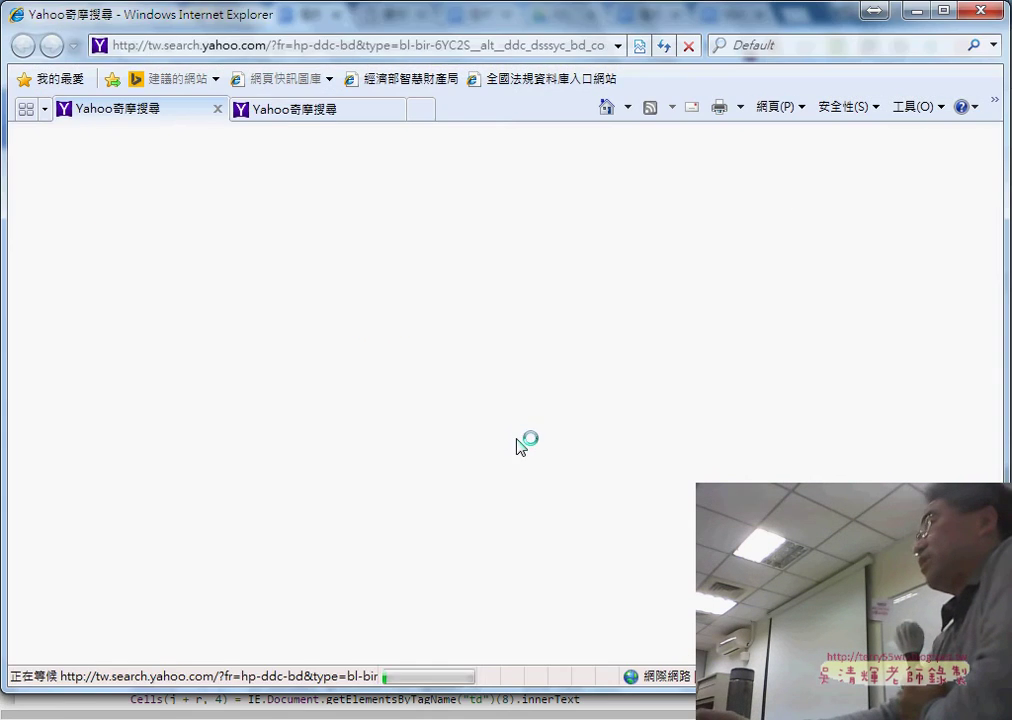
Step: Check About Internet Explorer, which shows version 8.0, dismiss it, and close the browser
{"action": "left_click", "coordinate": [995, 104]}
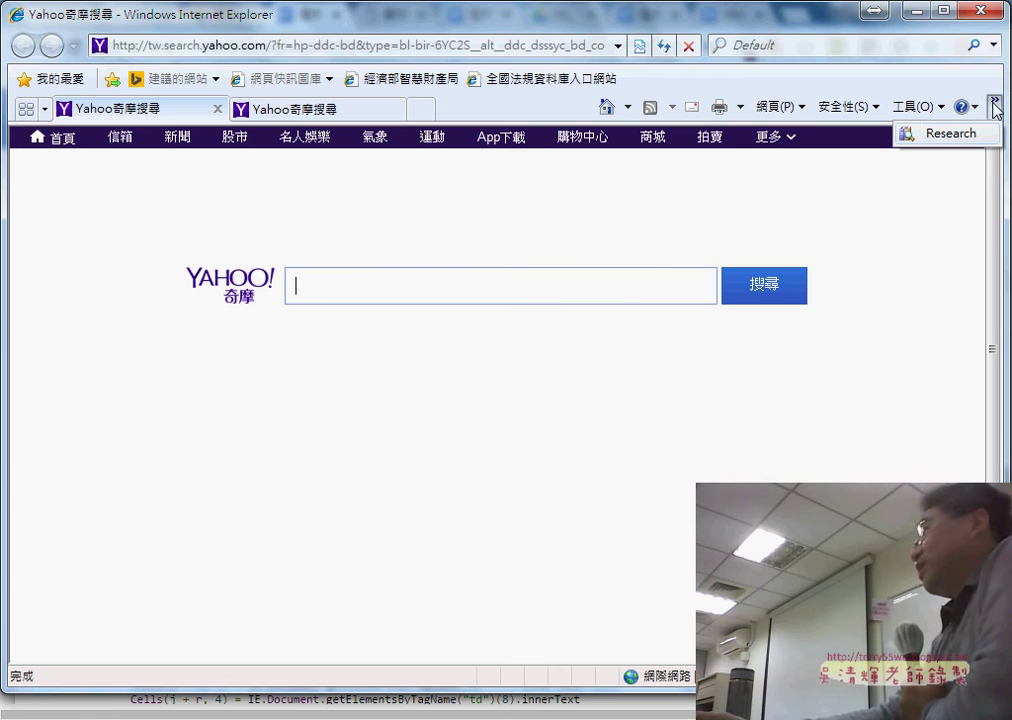
{"action": "left_click", "coordinate": [972, 107]}
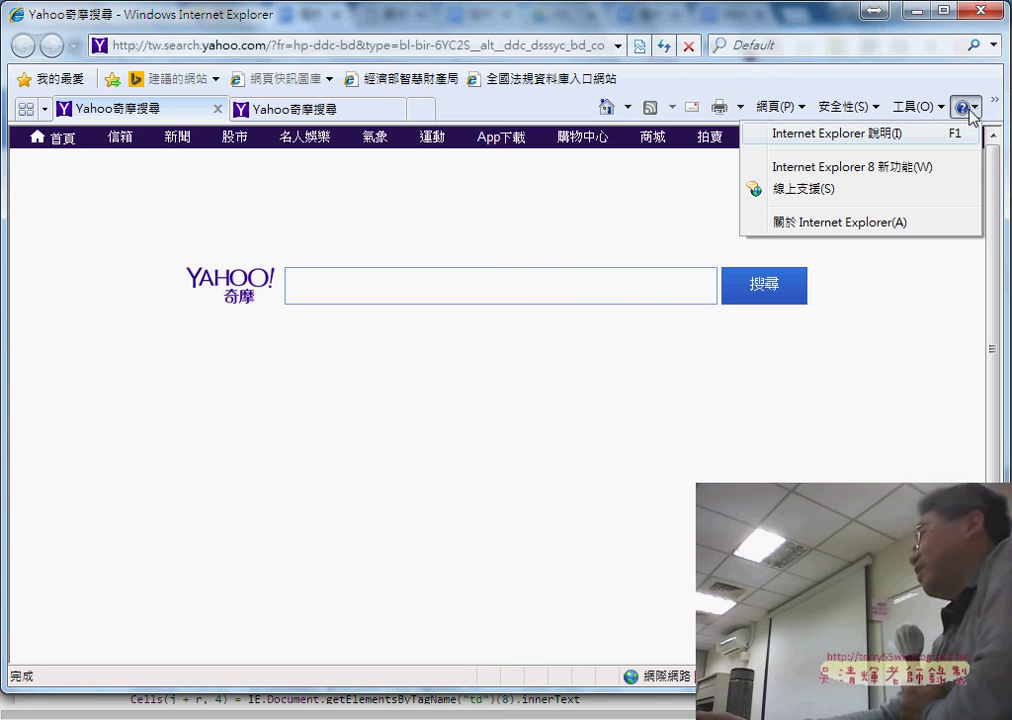
{"action": "left_click", "coordinate": [899, 224]}
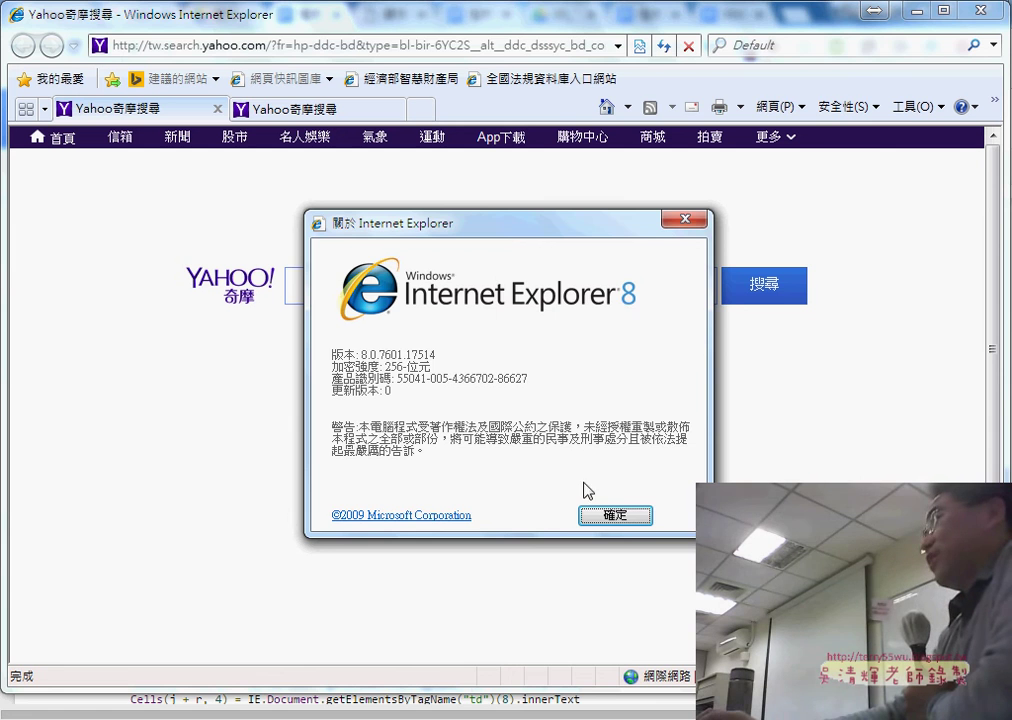
{"action": "left_click", "coordinate": [617, 517]}
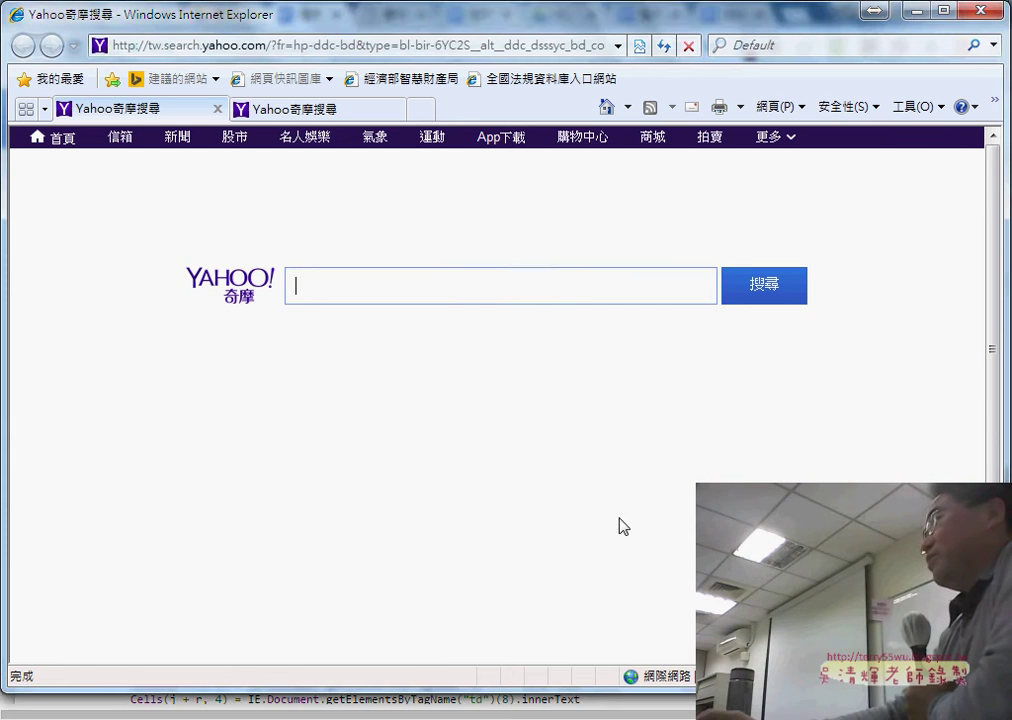
{"action": "left_click", "coordinate": [980, 12]}
Step: Confirm closing all IE tabs, then bring up the remote Excel workbook 觀測資料查詢系統(練習檔).xlsx
{"action": "left_click", "coordinate": [490, 362]}
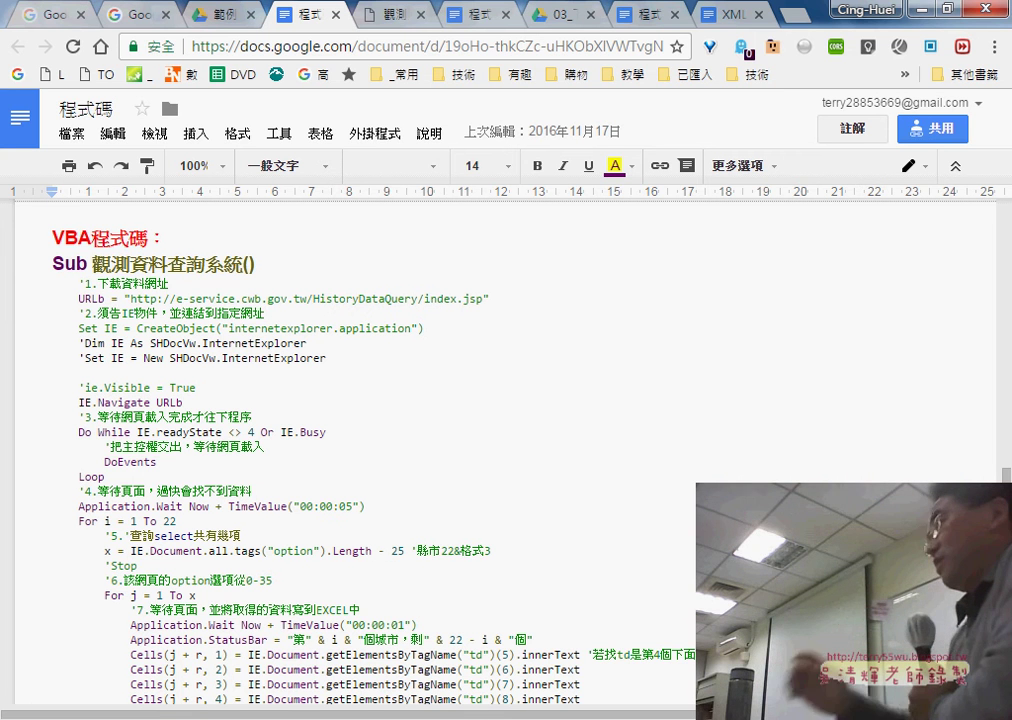
{"action": "left_click", "coordinate": [282, 418]}
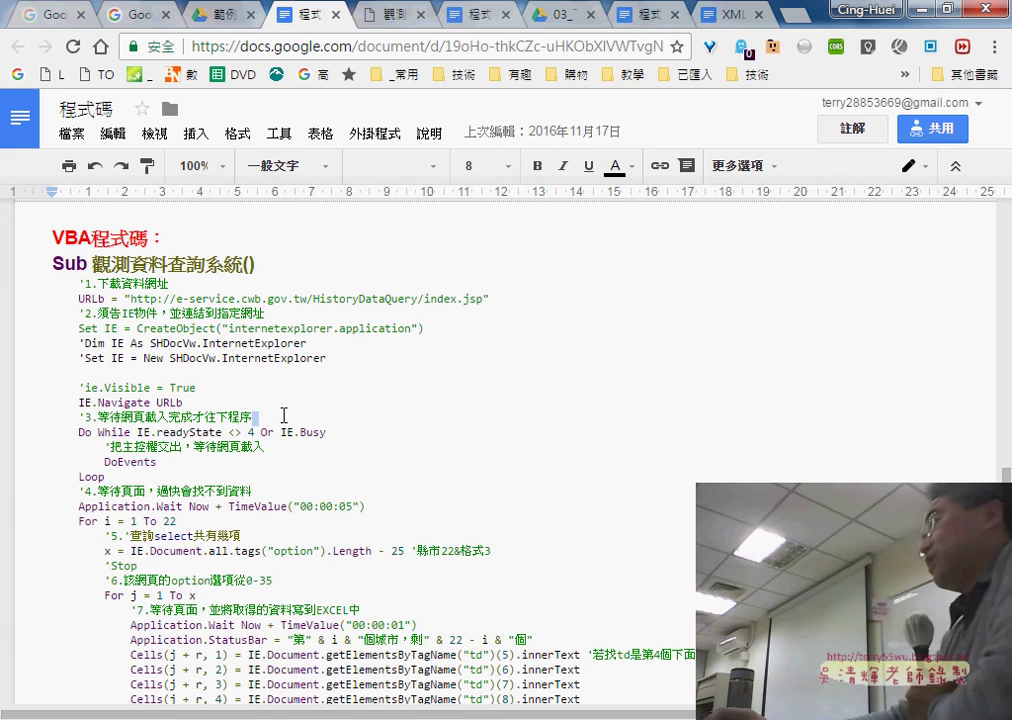
{"action": "mouse_move", "coordinate": [530, 715]}
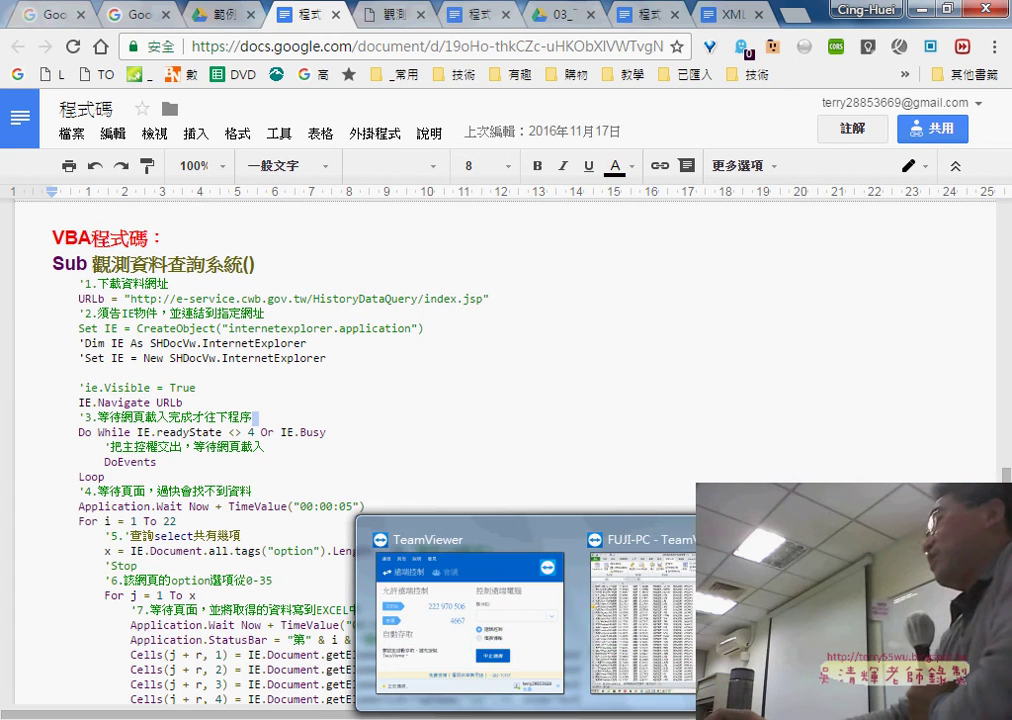
{"action": "left_click", "coordinate": [668, 620]}
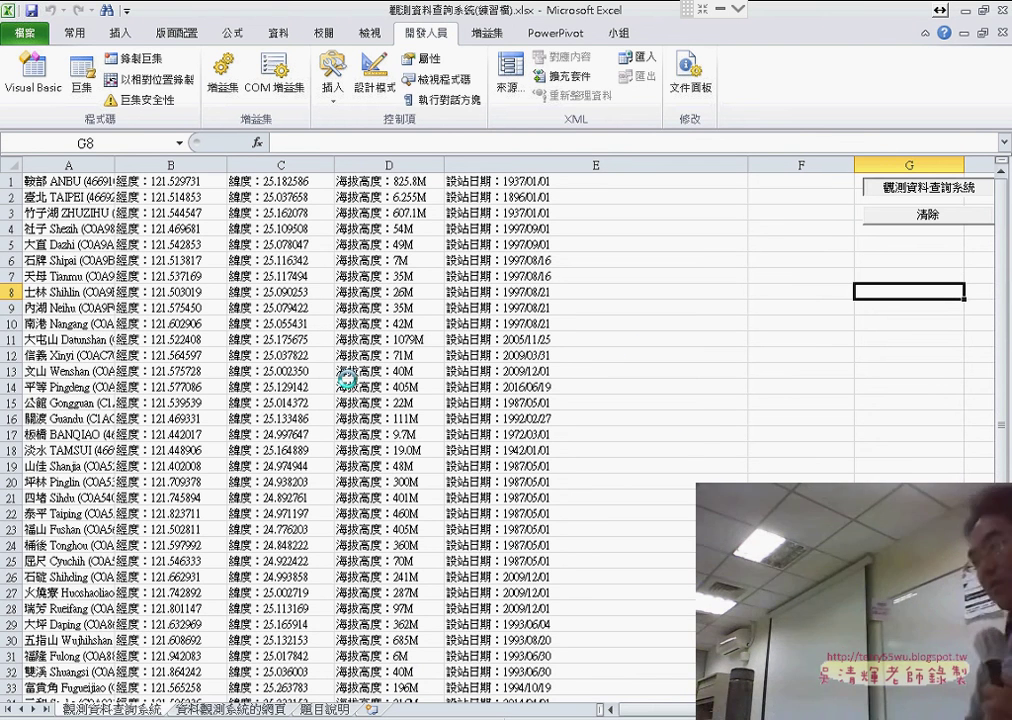
Step: Break and reset the running macro, close the VBA editor, and clear columns A–E with 清除
{"action": "key", "text": "ctrl+Break"}
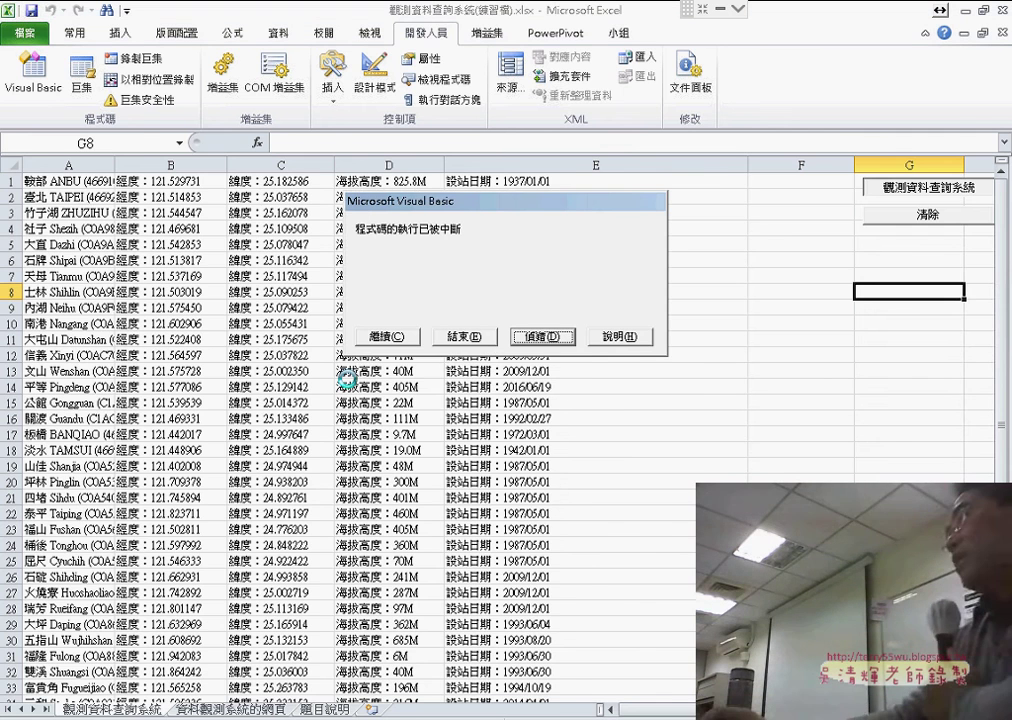
{"action": "left_click", "coordinate": [560, 337]}
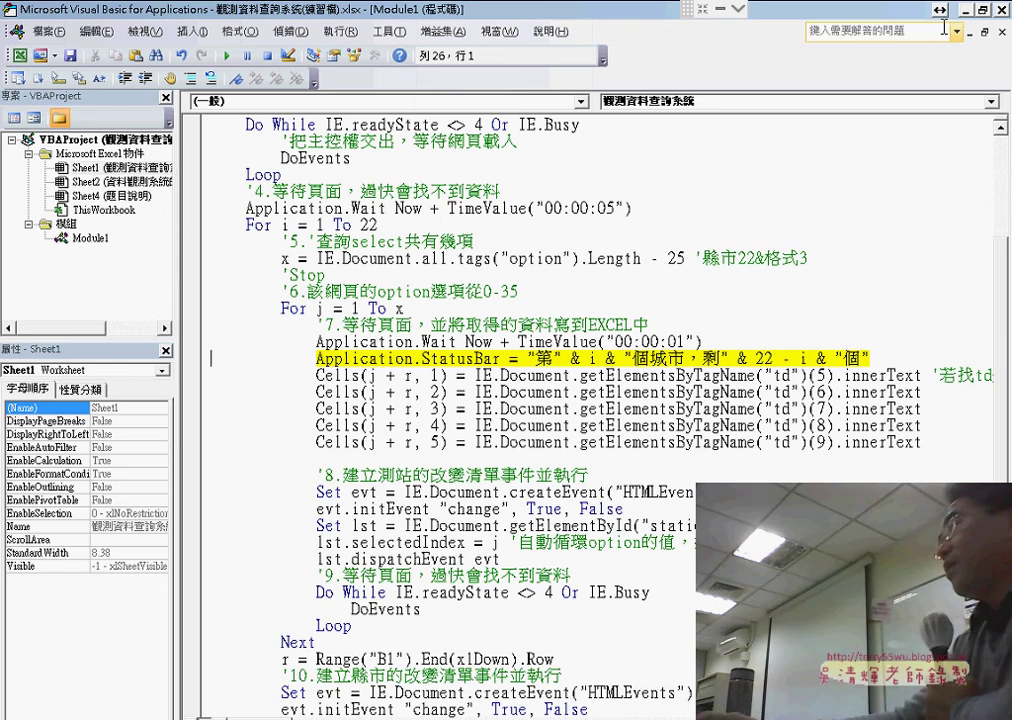
{"action": "key", "text": "F5"}
{"action": "left_click", "coordinate": [1002, 10]}
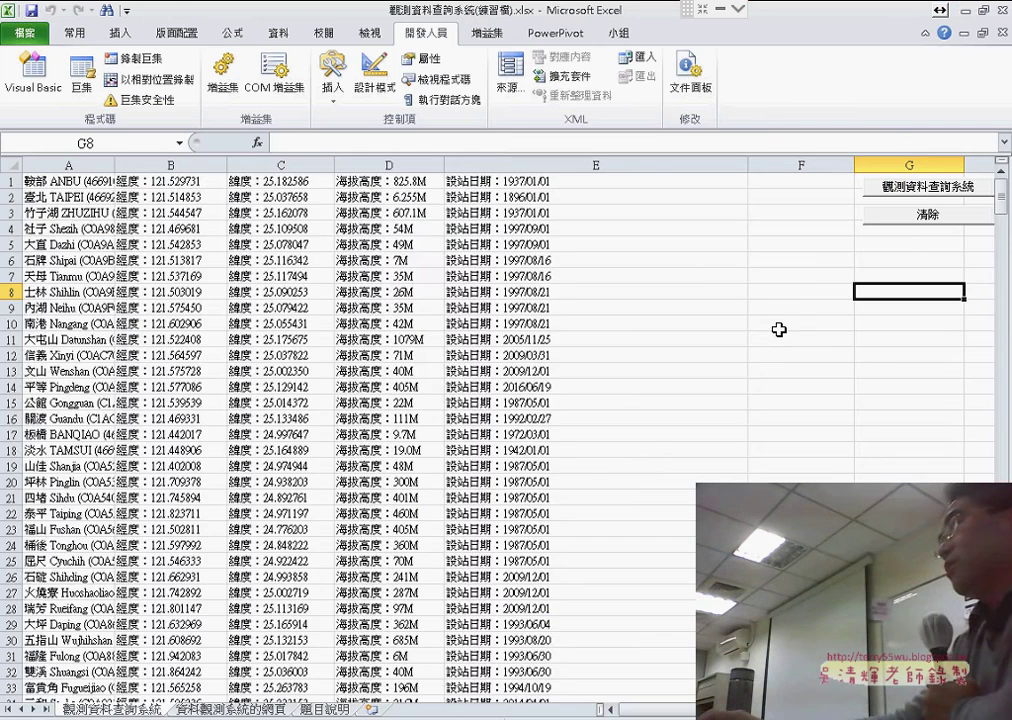
{"action": "left_click", "coordinate": [921, 222]}
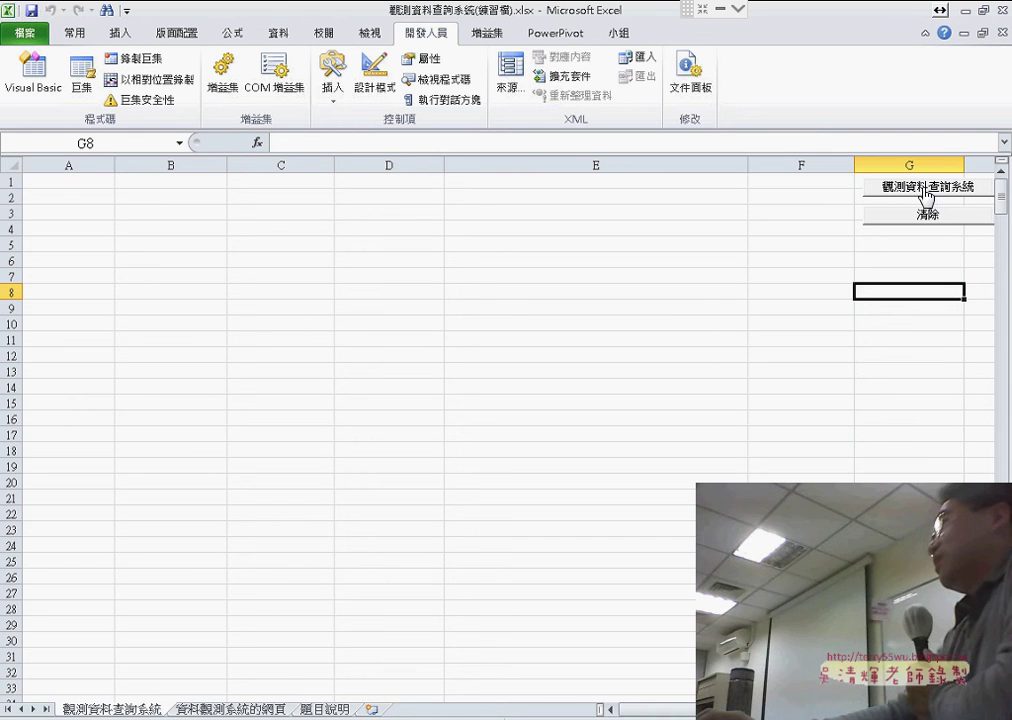
Step: Run the 觀測資料查詢系統 macro to fill each station's longitude, latitude, altitude and opening date, then return to the VBA code notes
{"action": "left_click", "coordinate": [910, 190]}
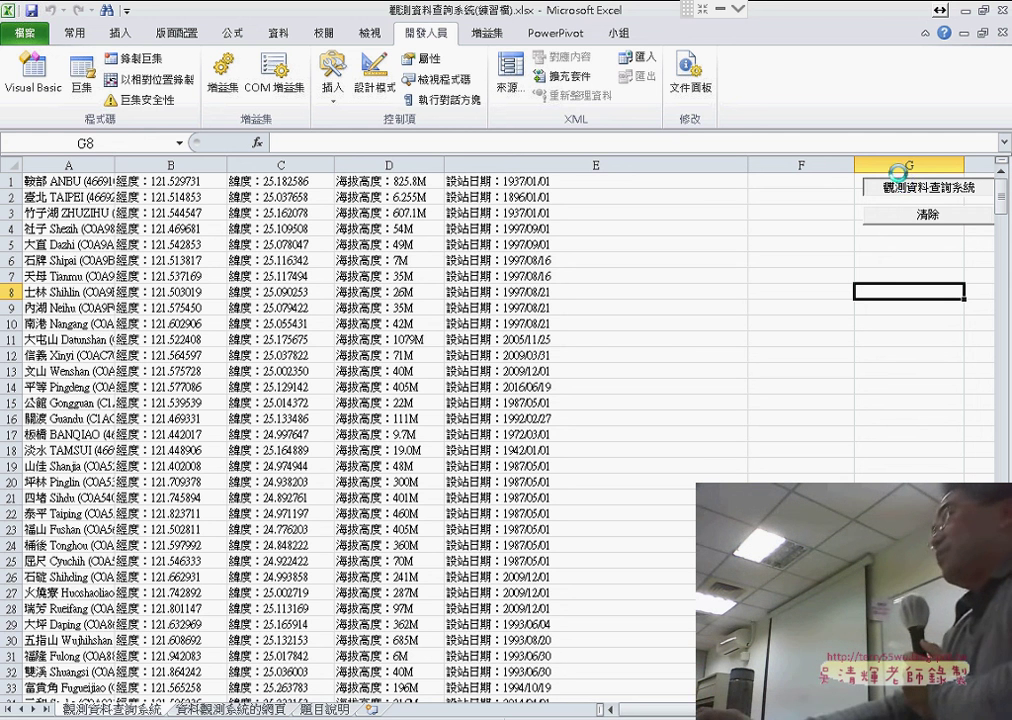
{"action": "key", "text": "alt+Tab"}
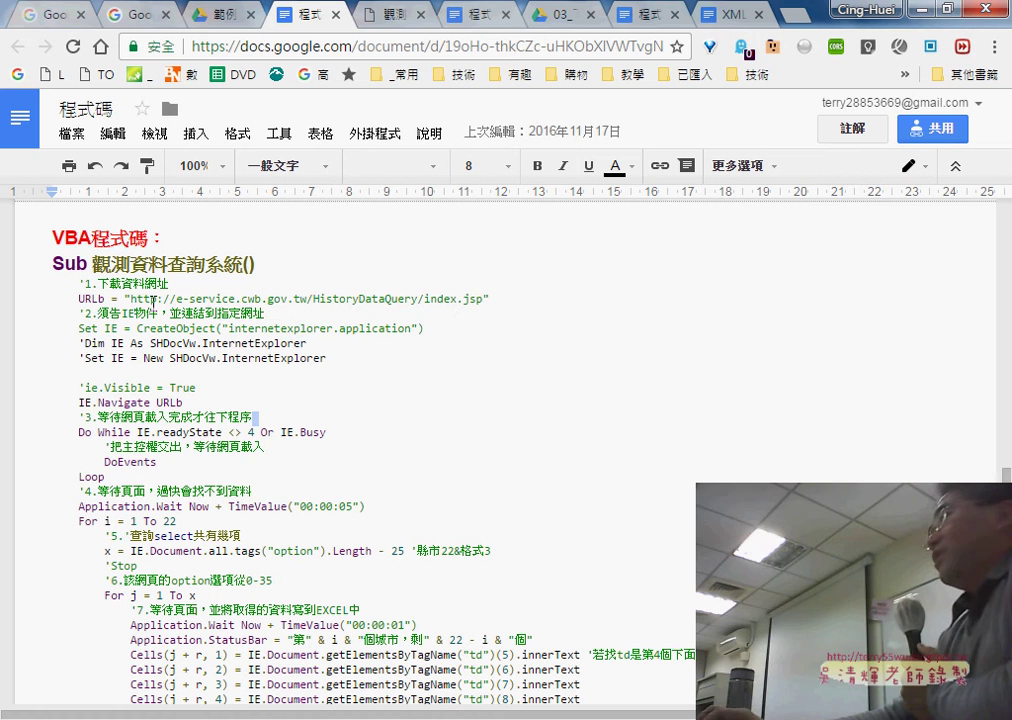
{"action": "left_click_drag", "start_coordinate": [168, 298], "coordinate": [483, 298]}
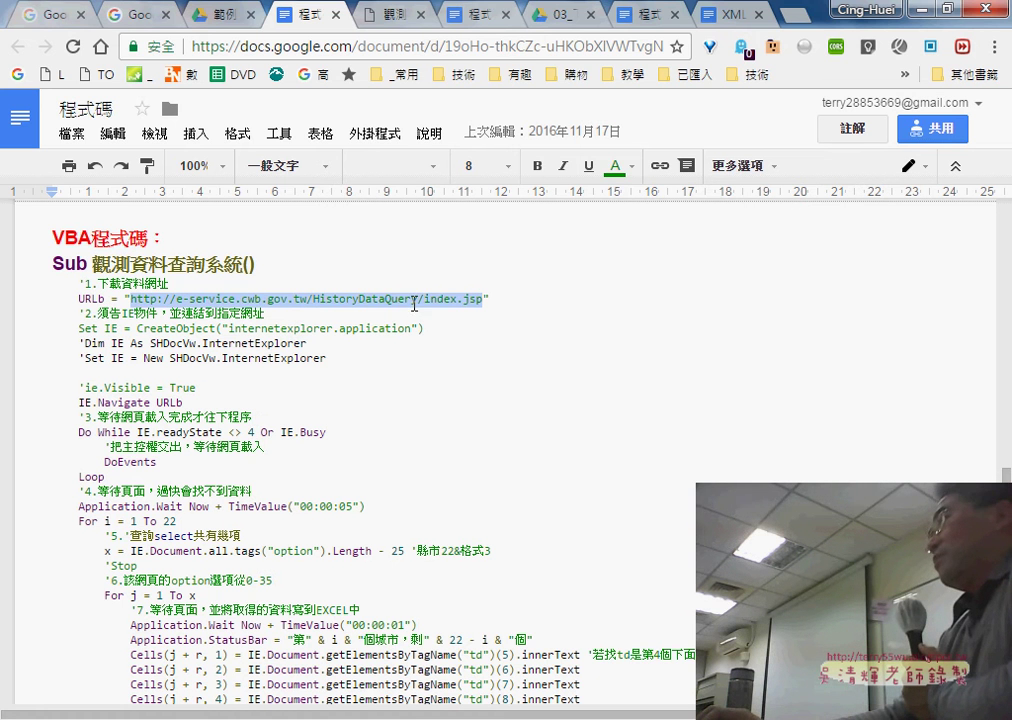
{"action": "left_click_drag", "start_coordinate": [80, 299], "coordinate": [108, 299]}
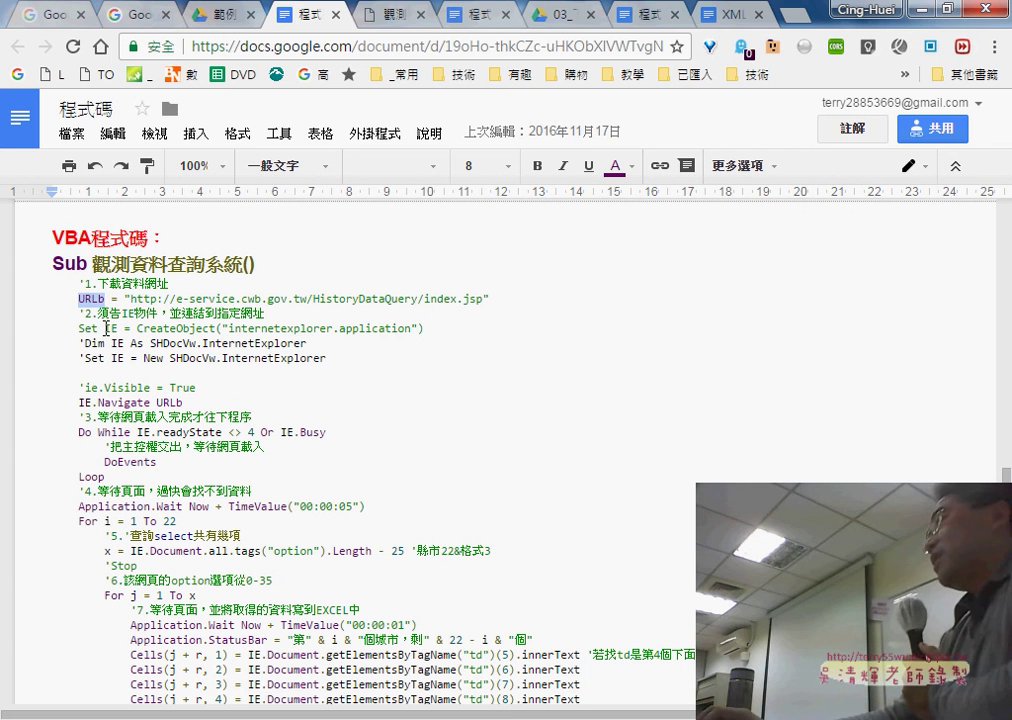
{"action": "left_click_drag", "start_coordinate": [106, 329], "coordinate": [118, 329]}
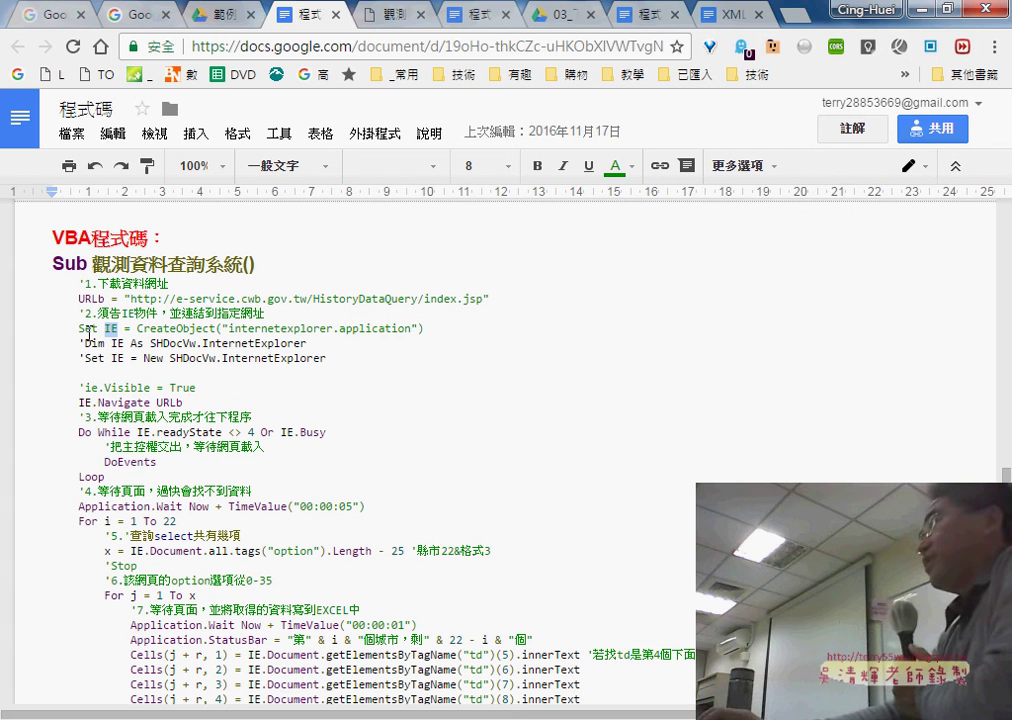
{"action": "left_click_drag", "start_coordinate": [138, 328], "coordinate": [217, 328]}
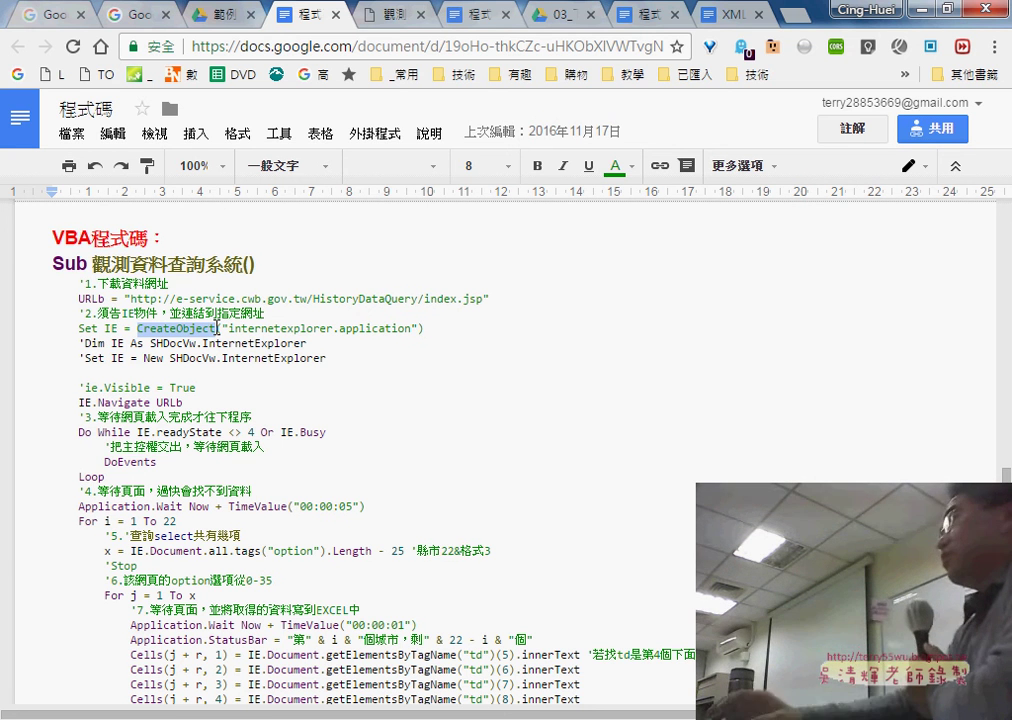
{"action": "left_click_drag", "start_coordinate": [229, 328], "coordinate": [411, 331]}
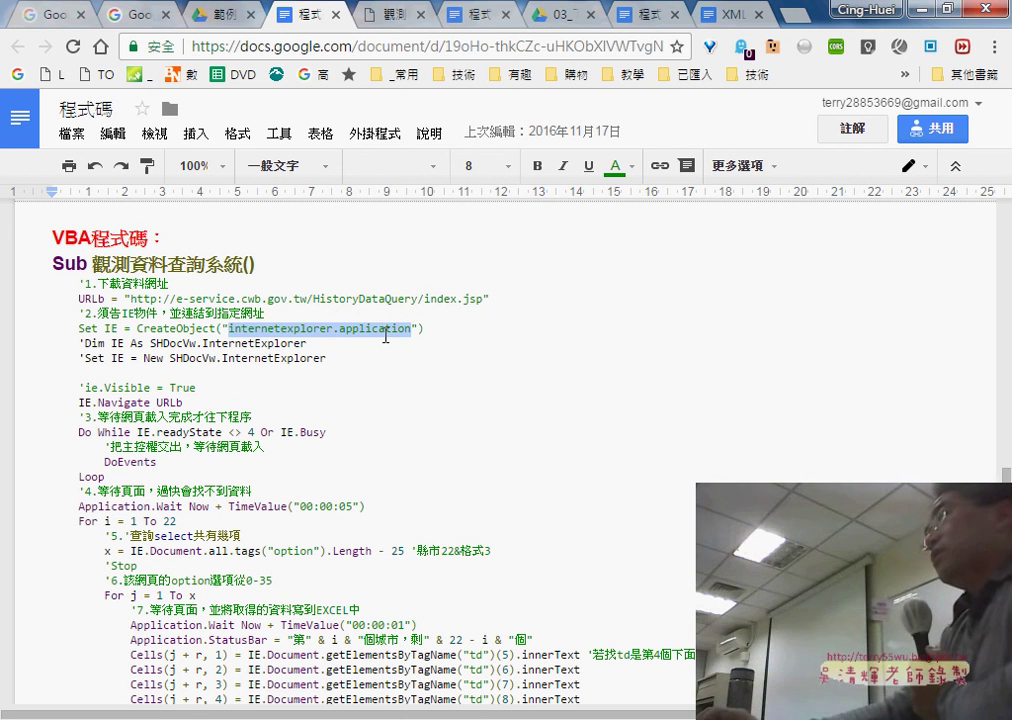
{"action": "scroll", "coordinate": [351, 346], "scroll_direction": "down", "scroll_amount": 1}
{"action": "left_click", "coordinate": [79, 303]}
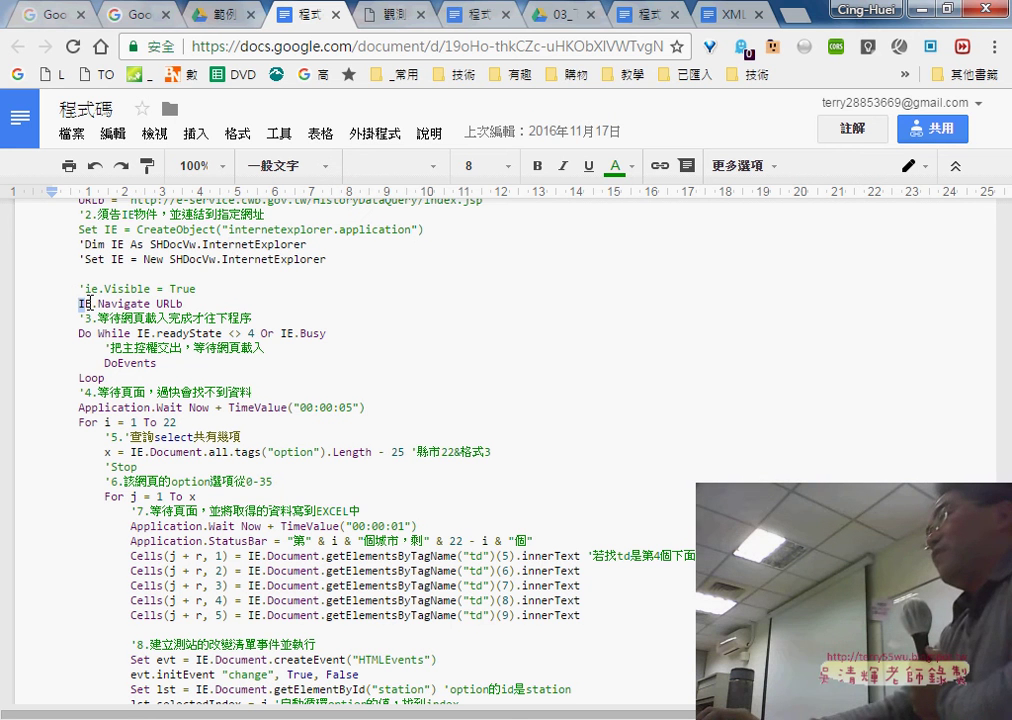
{"action": "left_click_drag", "start_coordinate": [112, 303], "coordinate": [152, 303]}
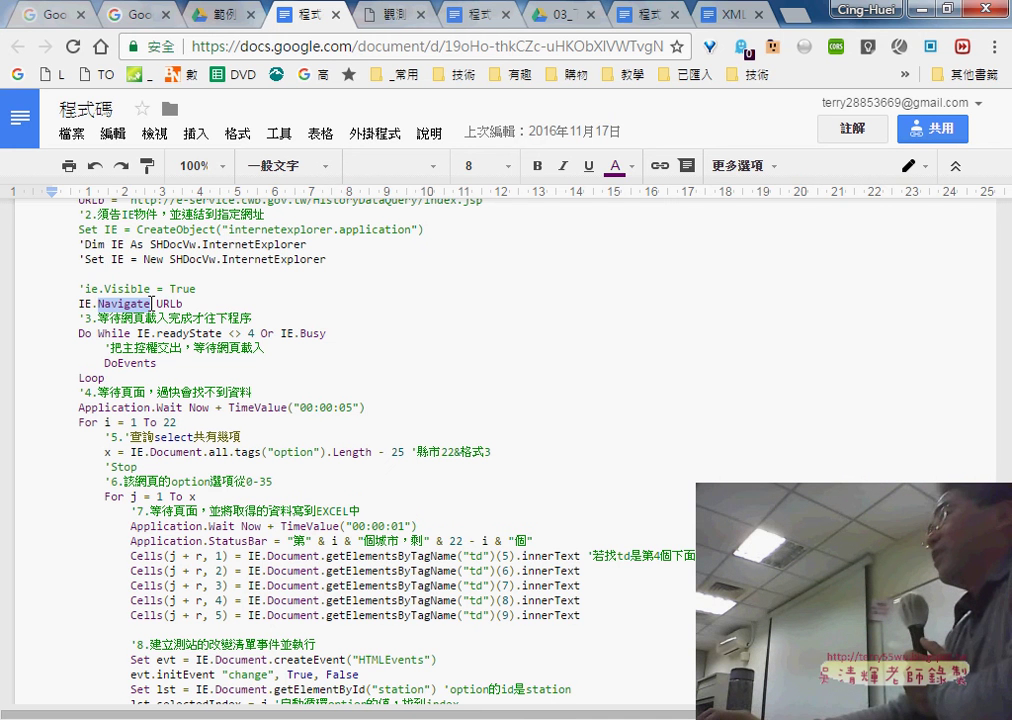
{"action": "left_click_drag", "start_coordinate": [156, 303], "coordinate": [183, 303]}
{"action": "scroll", "coordinate": [185, 303], "scroll_direction": "up", "scroll_amount": 1}
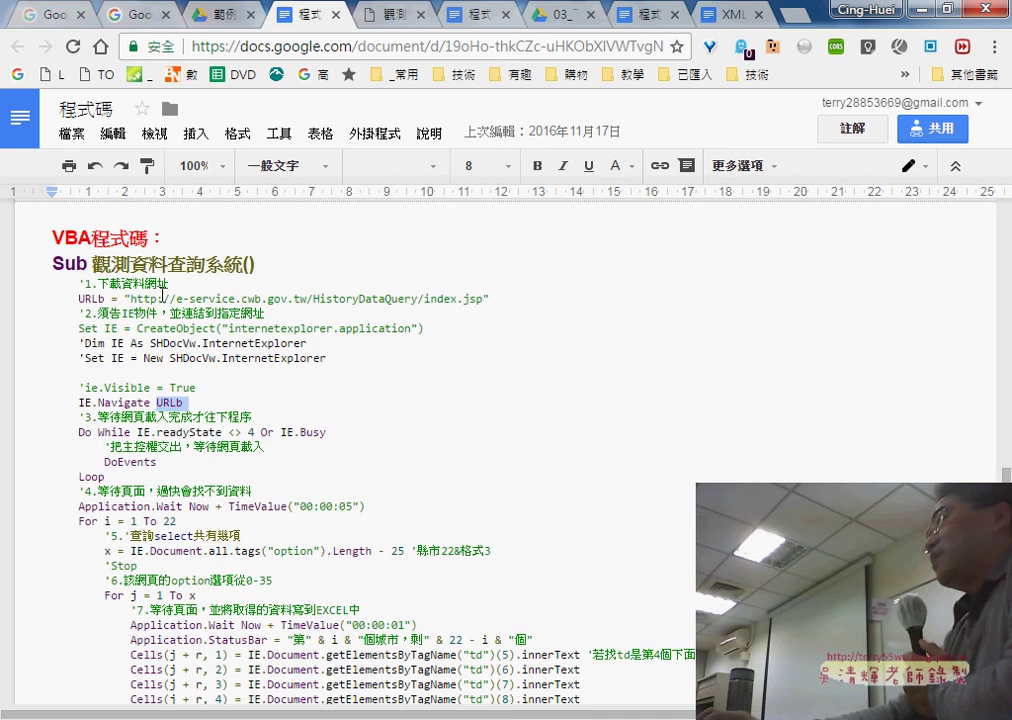
{"action": "left_click_drag", "start_coordinate": [117, 298], "coordinate": [498, 301]}
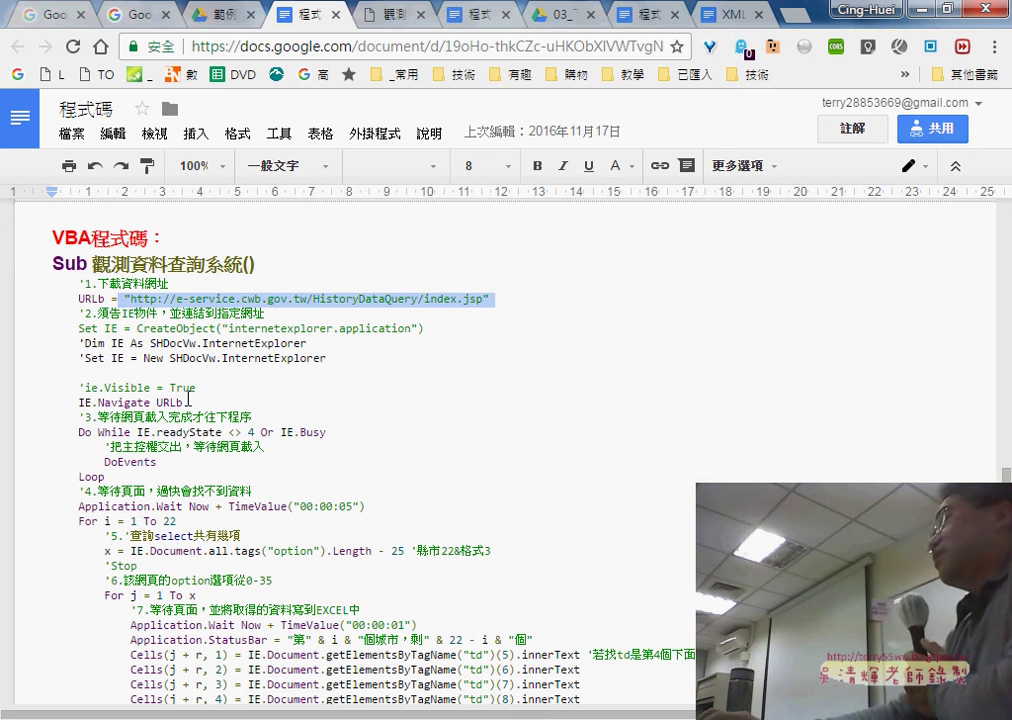
{"action": "left_click_drag", "start_coordinate": [156, 402], "coordinate": [186, 402]}
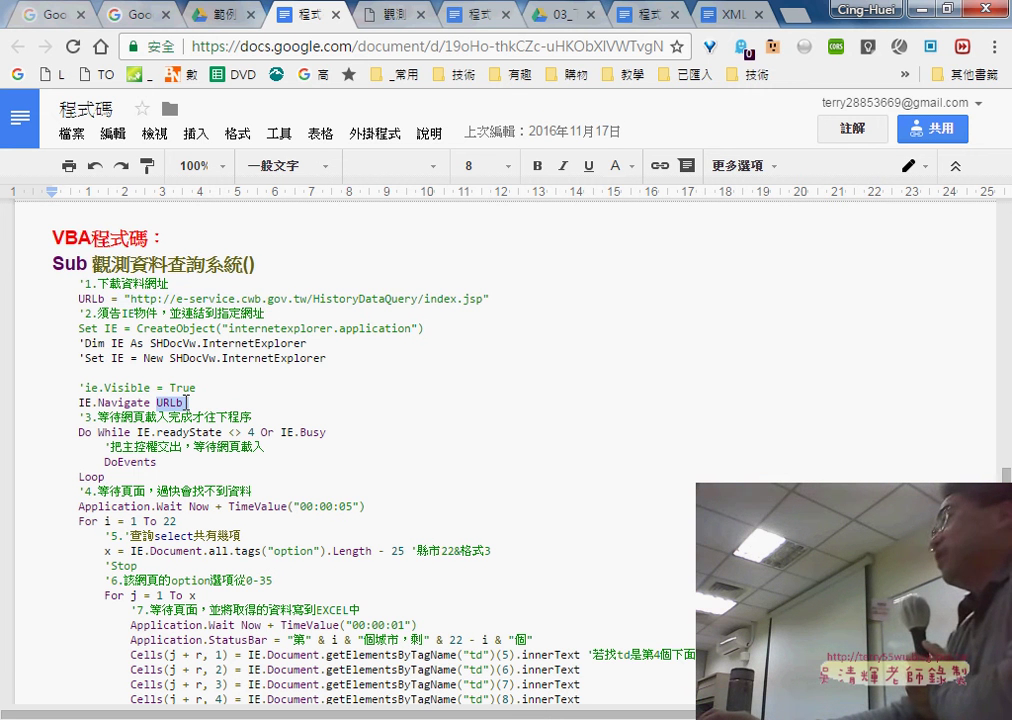
{"action": "scroll", "coordinate": [170, 420], "scroll_direction": "down", "scroll_amount": 2}
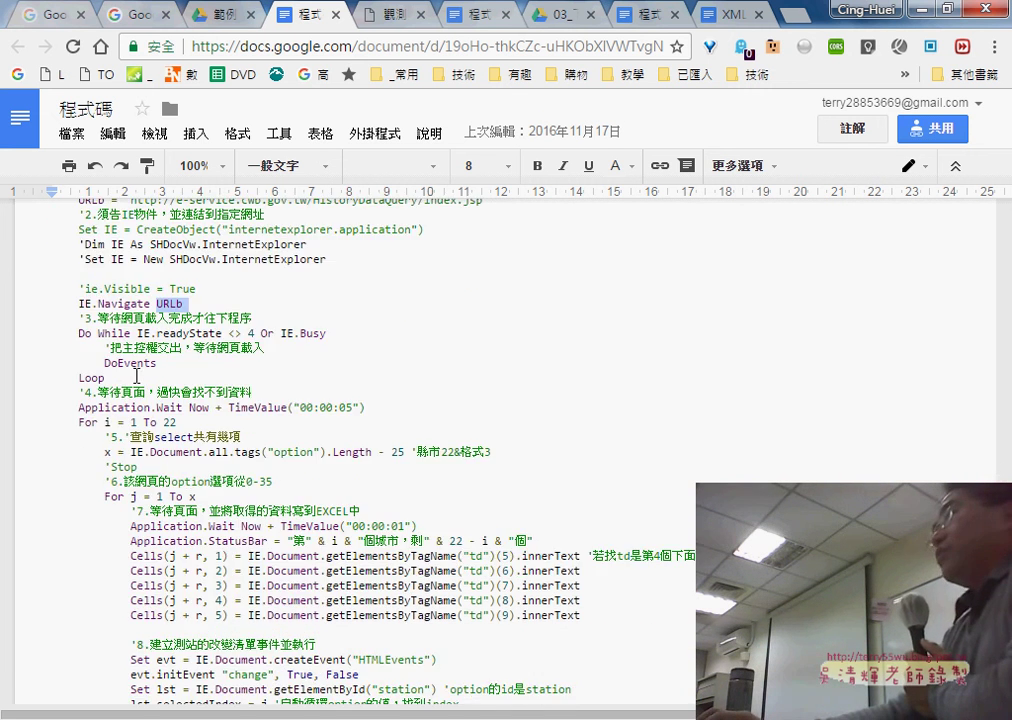
{"action": "left_click_drag", "start_coordinate": [79, 333], "coordinate": [133, 333]}
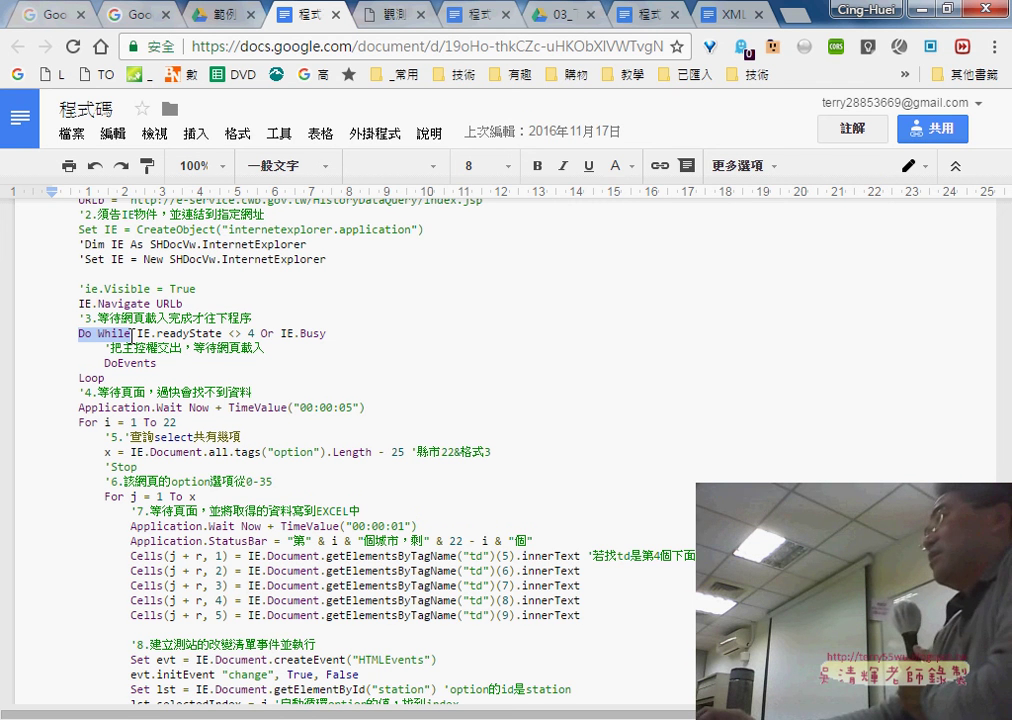
{"action": "left_click", "coordinate": [169, 336]}
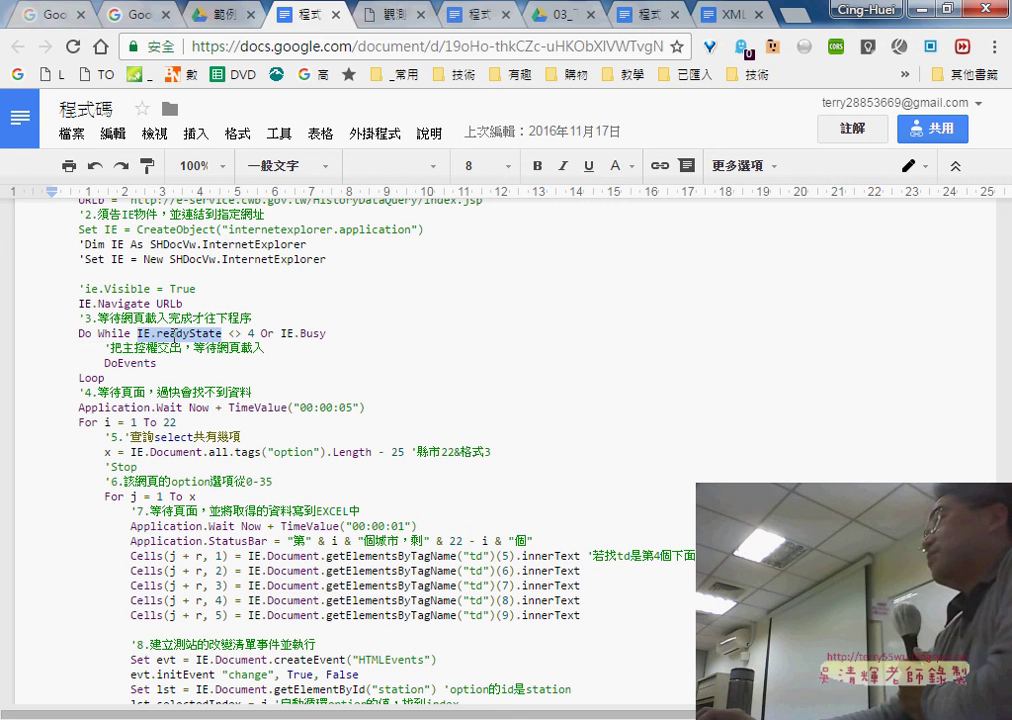
{"action": "left_click", "coordinate": [189, 336]}
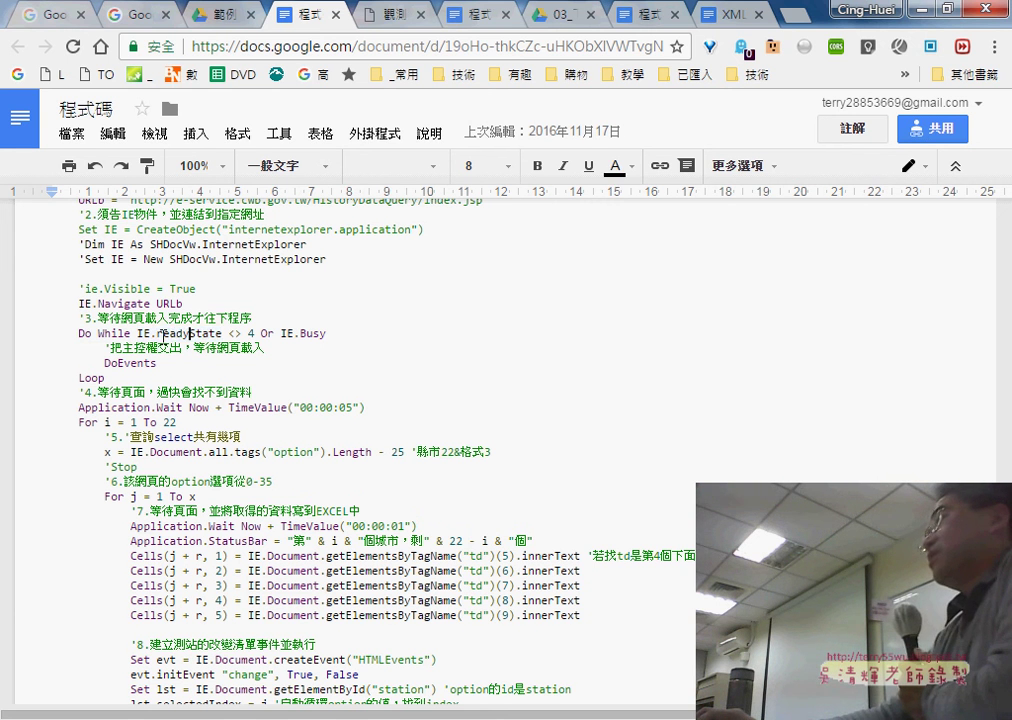
{"action": "left_click_drag", "start_coordinate": [157, 336], "coordinate": [246, 336]}
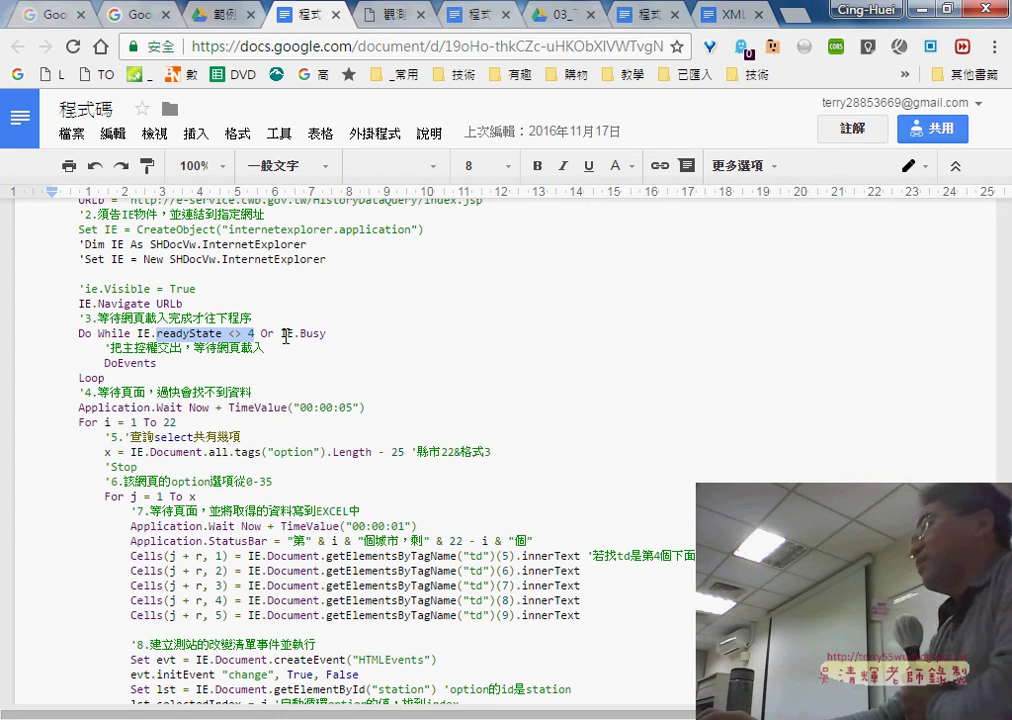
{"action": "left_click_drag", "start_coordinate": [281, 333], "coordinate": [327, 333]}
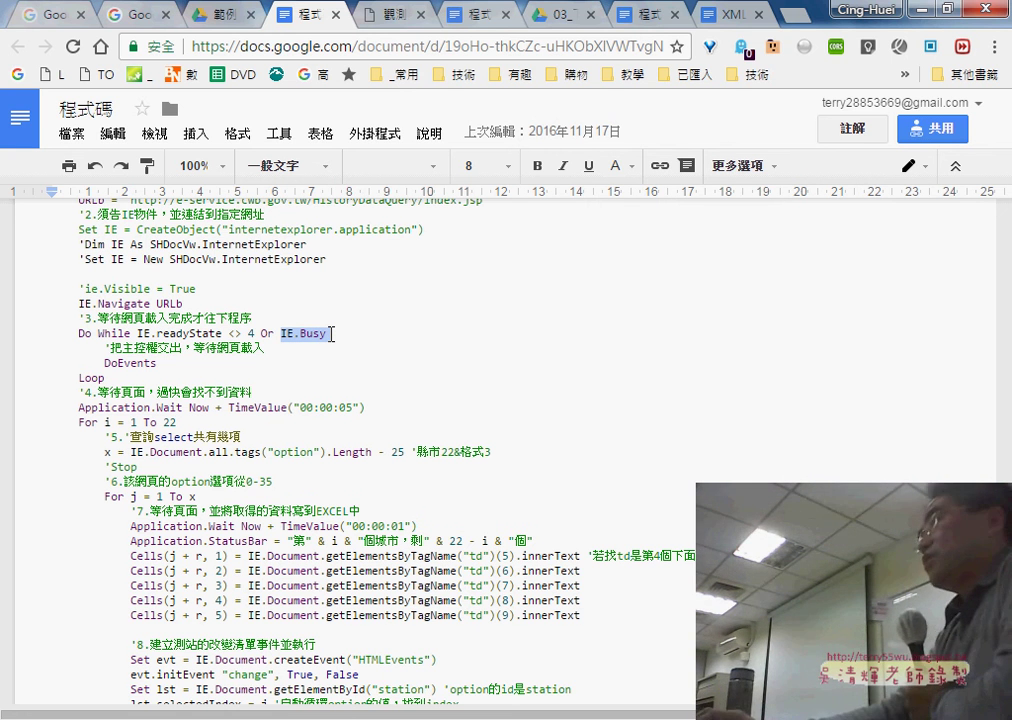
{"action": "left_click_drag", "start_coordinate": [157, 363], "coordinate": [105, 362]}
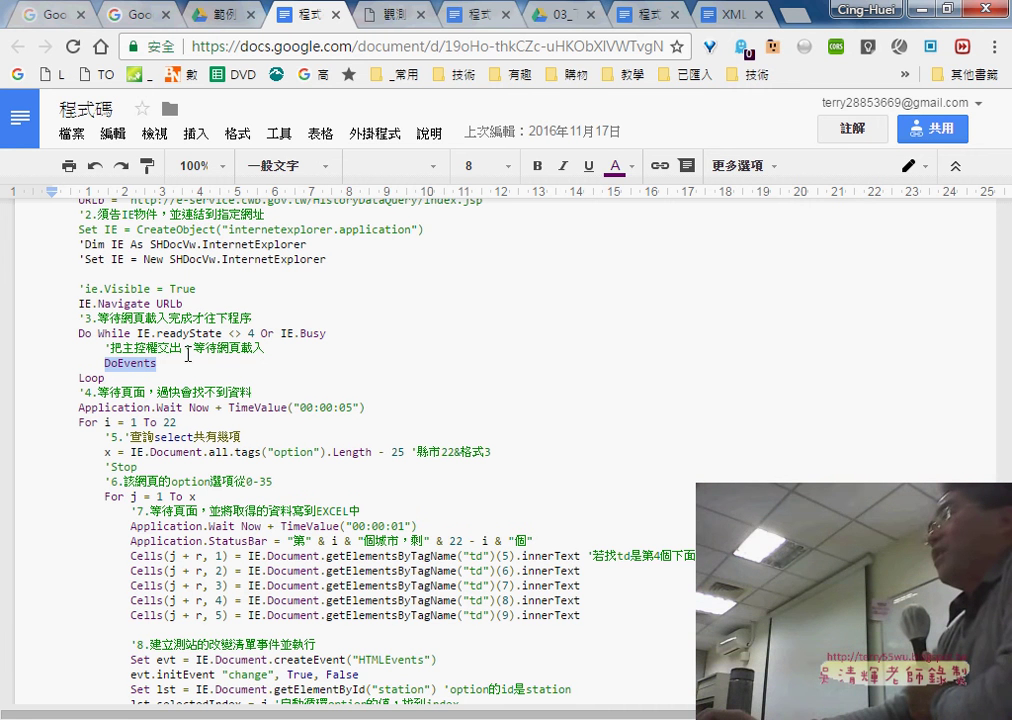
{"action": "mouse_move", "coordinate": [105, 378]}
{"action": "left_mouse_down"}
{"action": "mouse_move", "coordinate": [82, 335]}
{"action": "mouse_move", "coordinate": [247, 317]}
{"action": "left_mouse_up"}
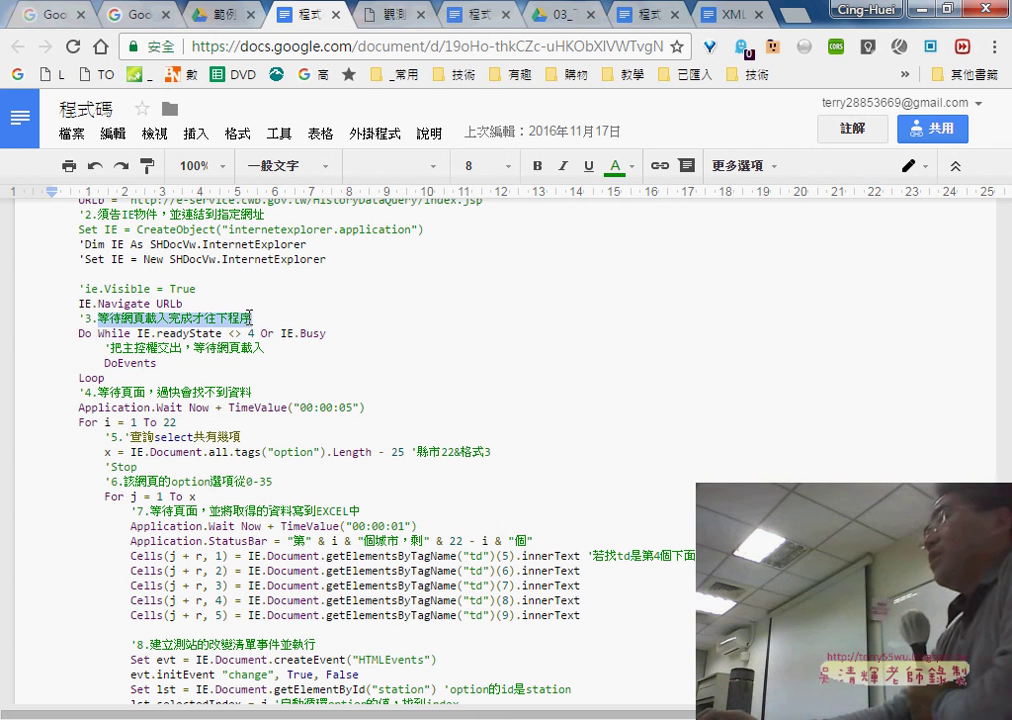
{"action": "left_click", "coordinate": [135, 379]}
{"action": "scroll", "coordinate": [176, 376], "scroll_direction": "down", "scroll_amount": 2}
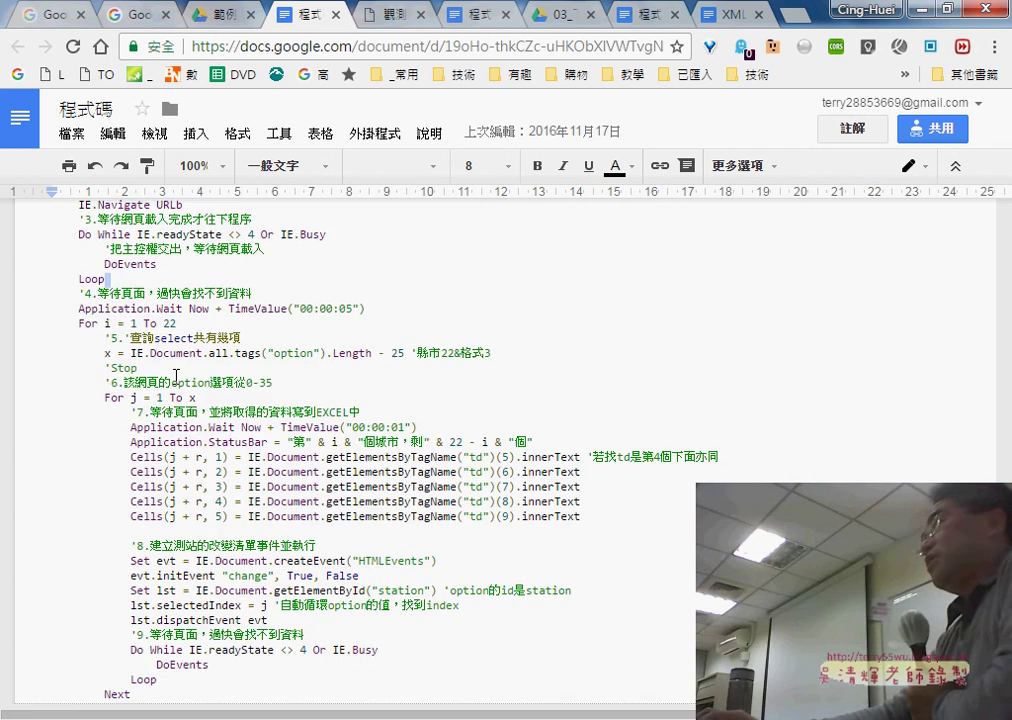
{"action": "left_click_drag", "start_coordinate": [80, 311], "coordinate": [368, 311]}
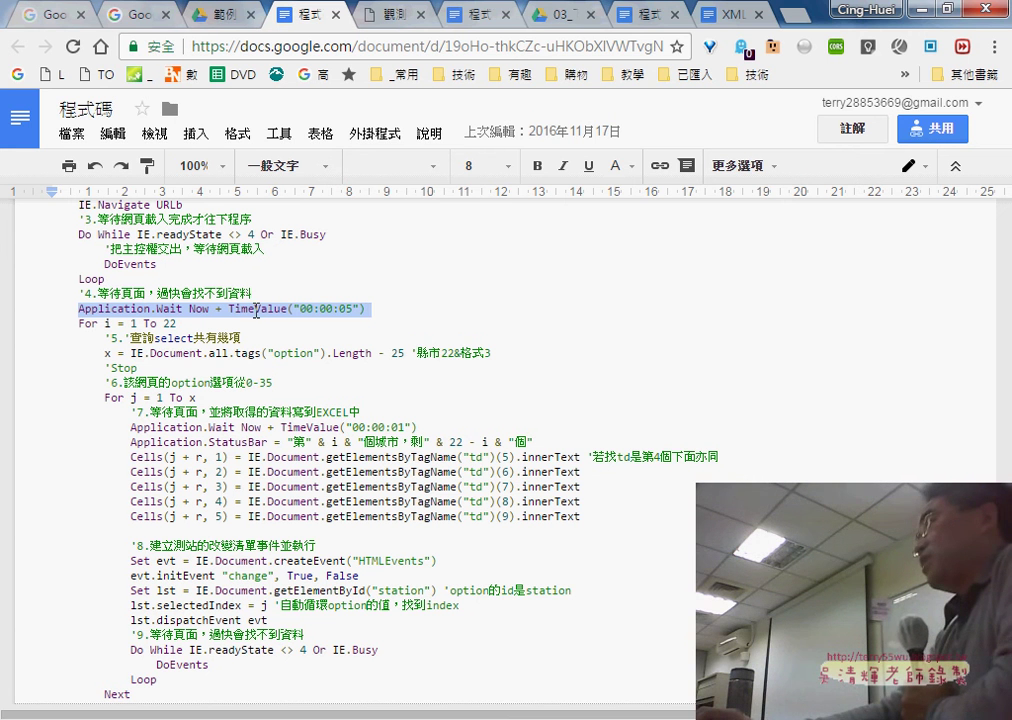
{"action": "left_click", "coordinate": [183, 309]}
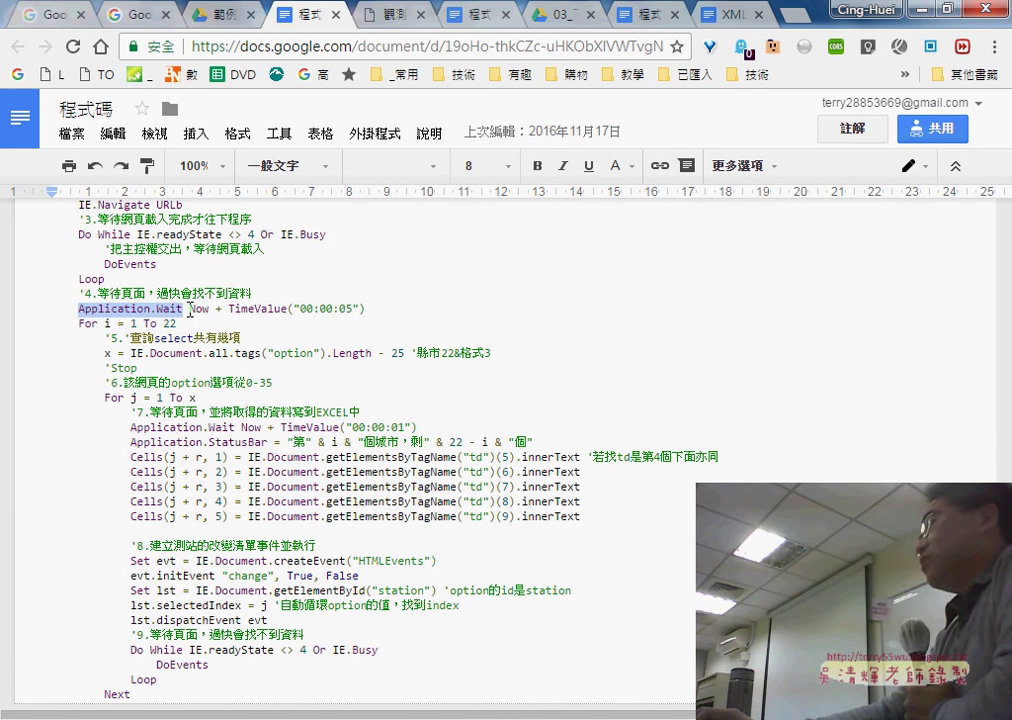
{"action": "left_click_drag", "start_coordinate": [189, 309], "coordinate": [206, 309]}
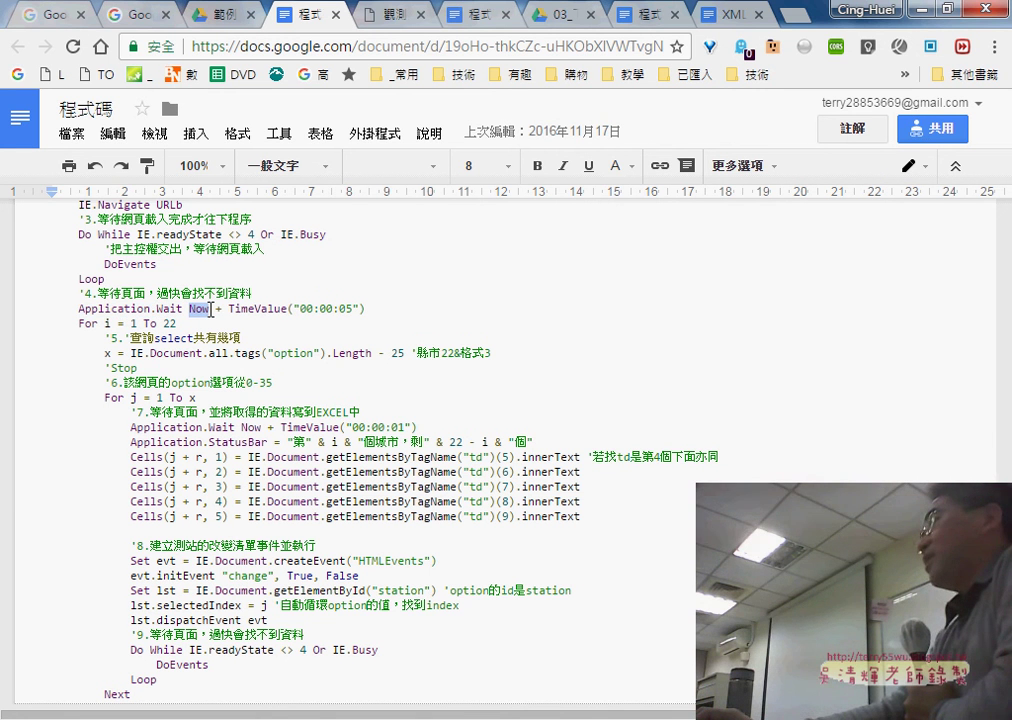
{"action": "left_click_drag", "start_coordinate": [229, 309], "coordinate": [370, 309]}
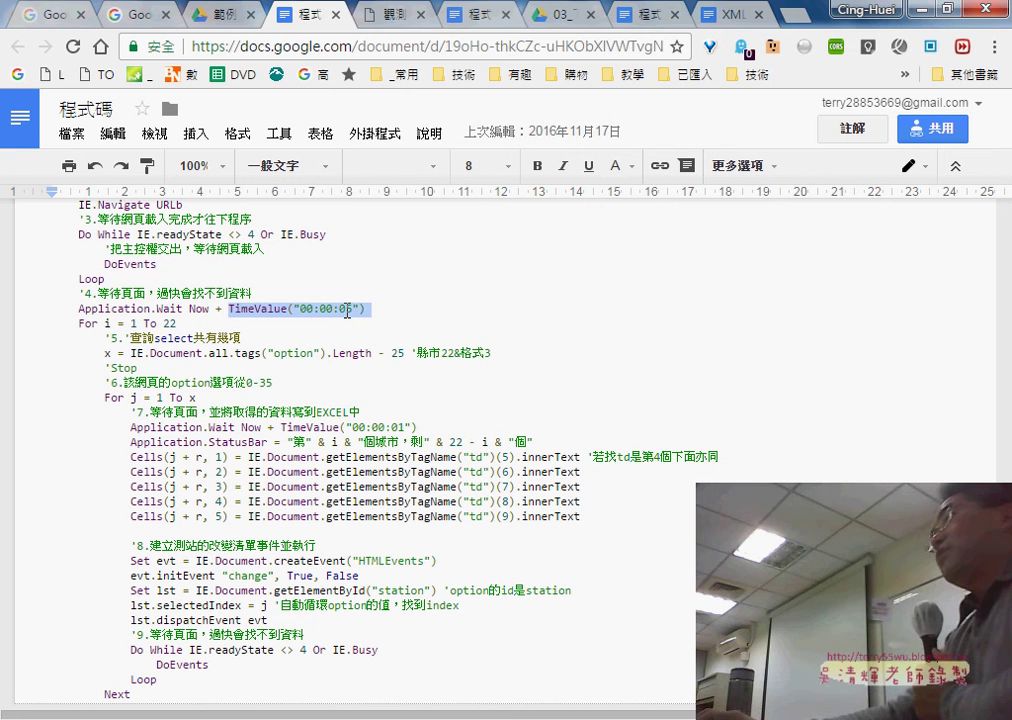
{"action": "left_click", "coordinate": [327, 307]}
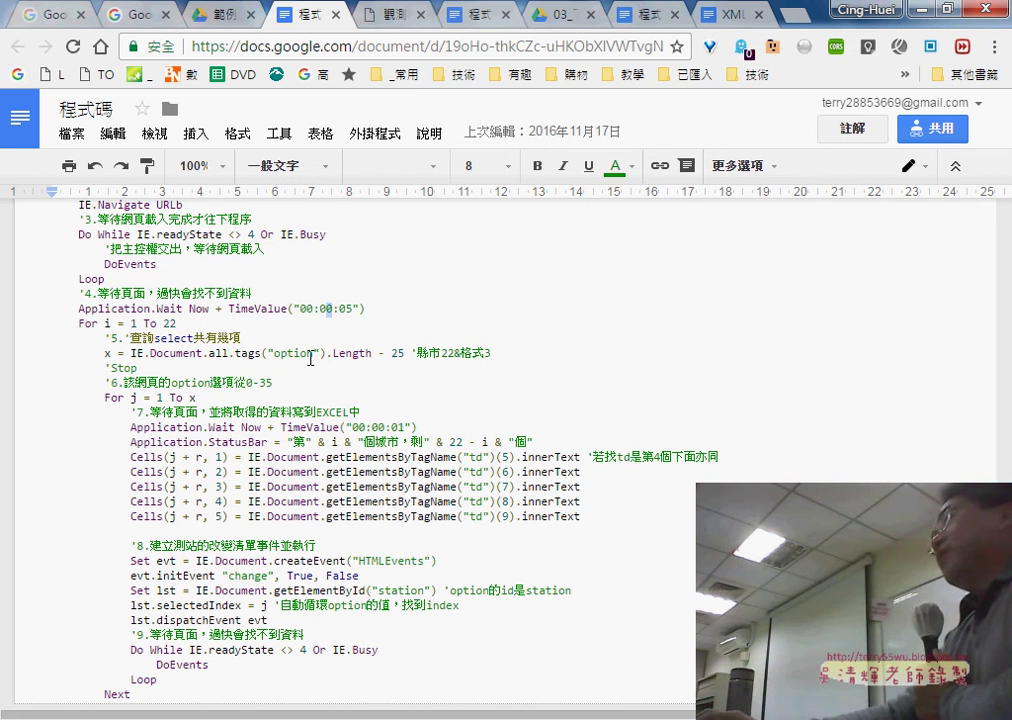
{"action": "left_click", "coordinate": [312, 308]}
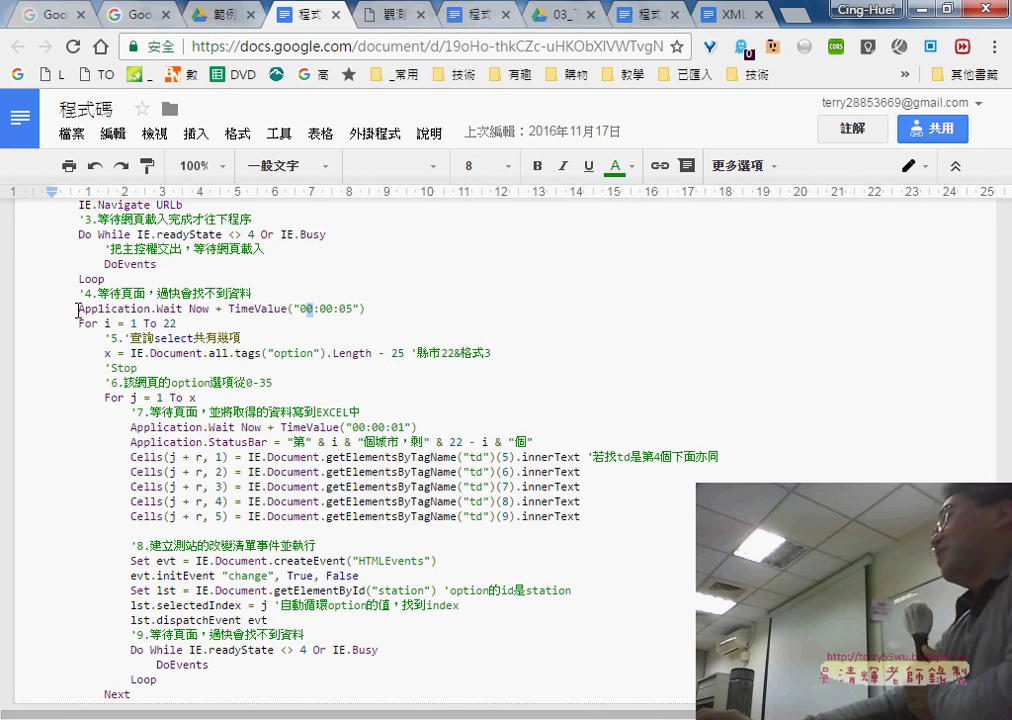
{"action": "left_click_drag", "start_coordinate": [78, 310], "coordinate": [368, 313]}
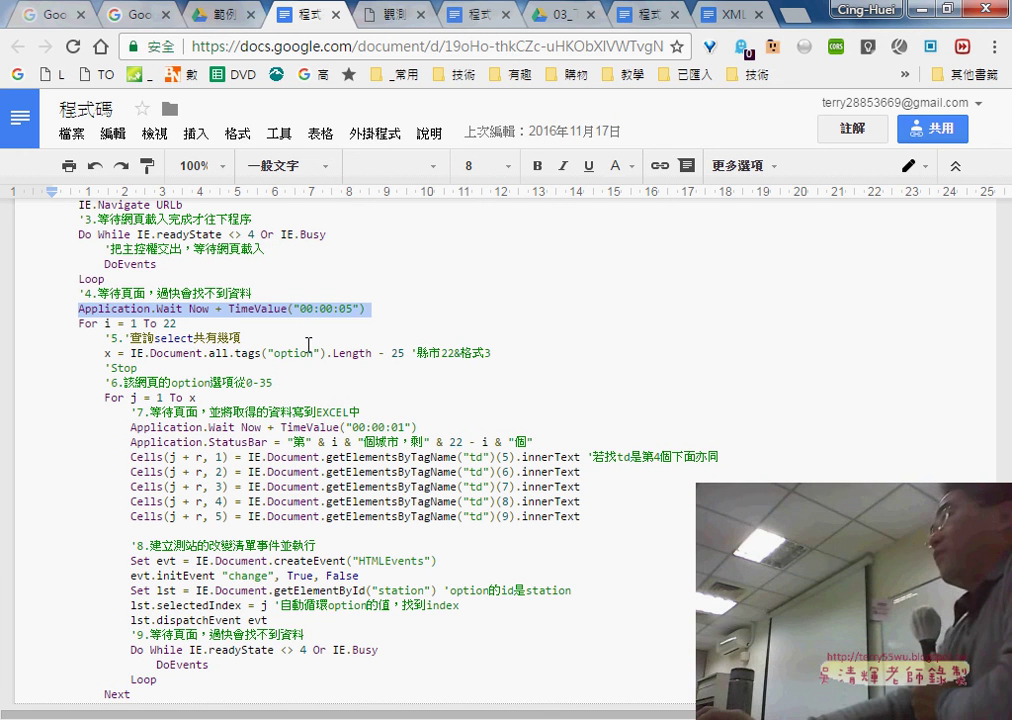
{"action": "double_click", "coordinate": [134, 324]}
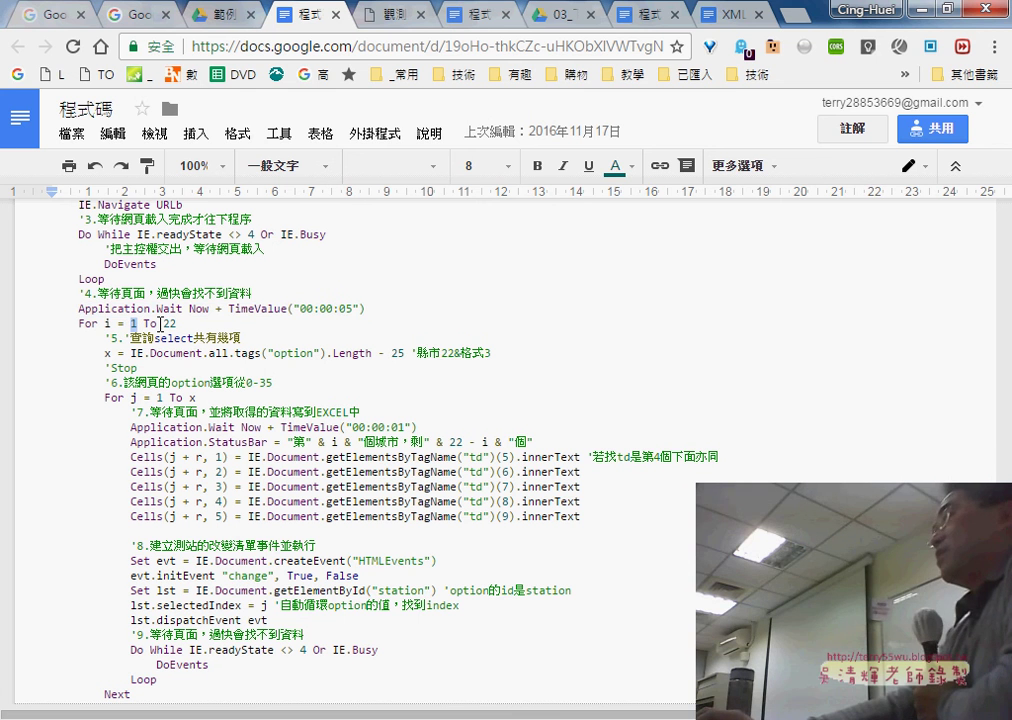
{"action": "double_click", "coordinate": [174, 324]}
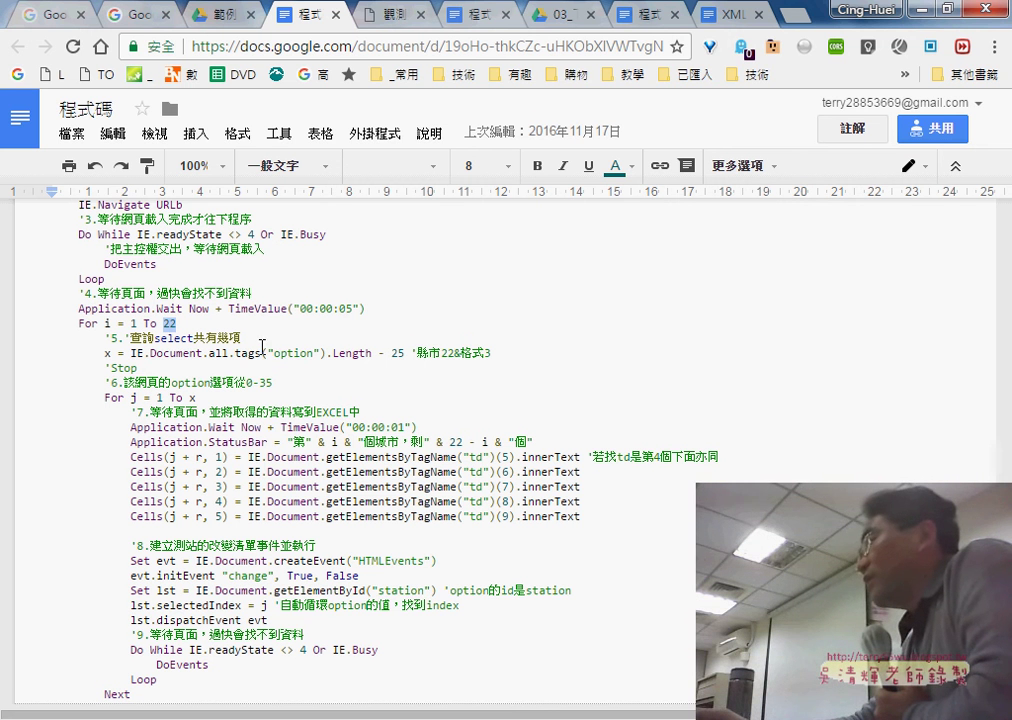
{"action": "left_click_drag", "start_coordinate": [491, 353], "coordinate": [418, 353]}
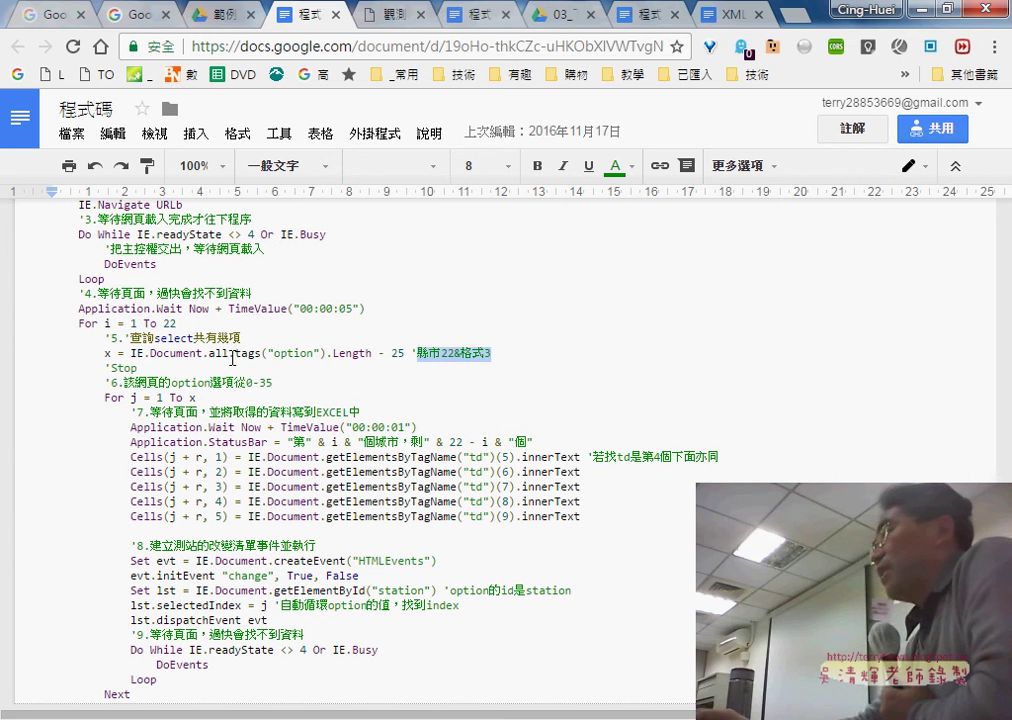
{"action": "scroll", "coordinate": [225, 338], "scroll_direction": "down", "scroll_amount": 2}
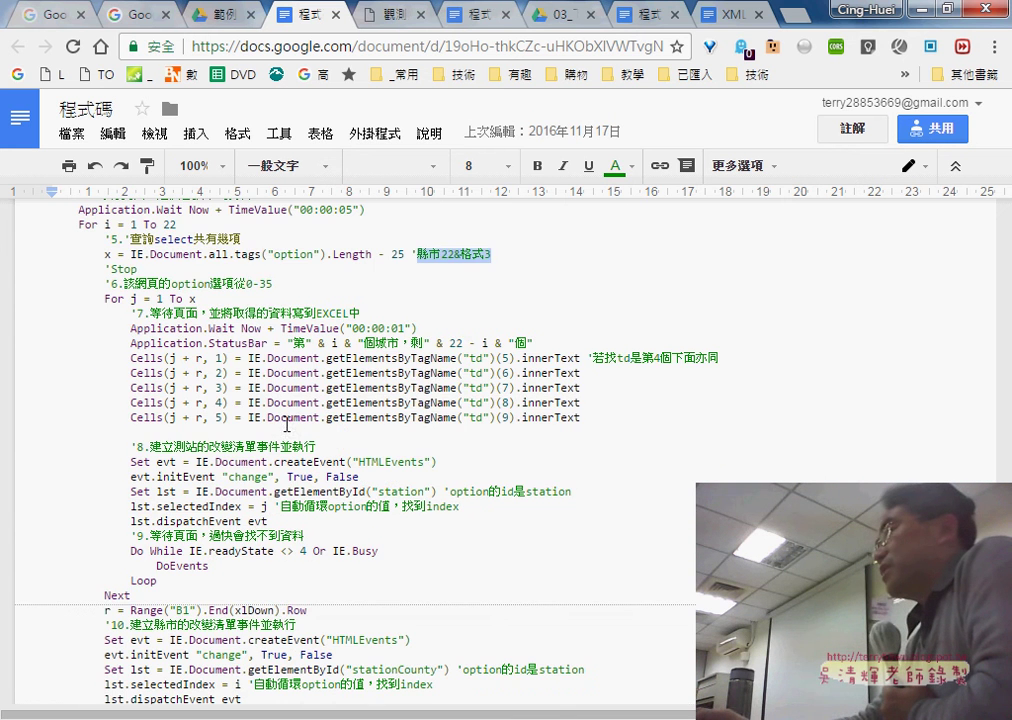
{"action": "left_click_drag", "start_coordinate": [417, 328], "coordinate": [131, 328]}
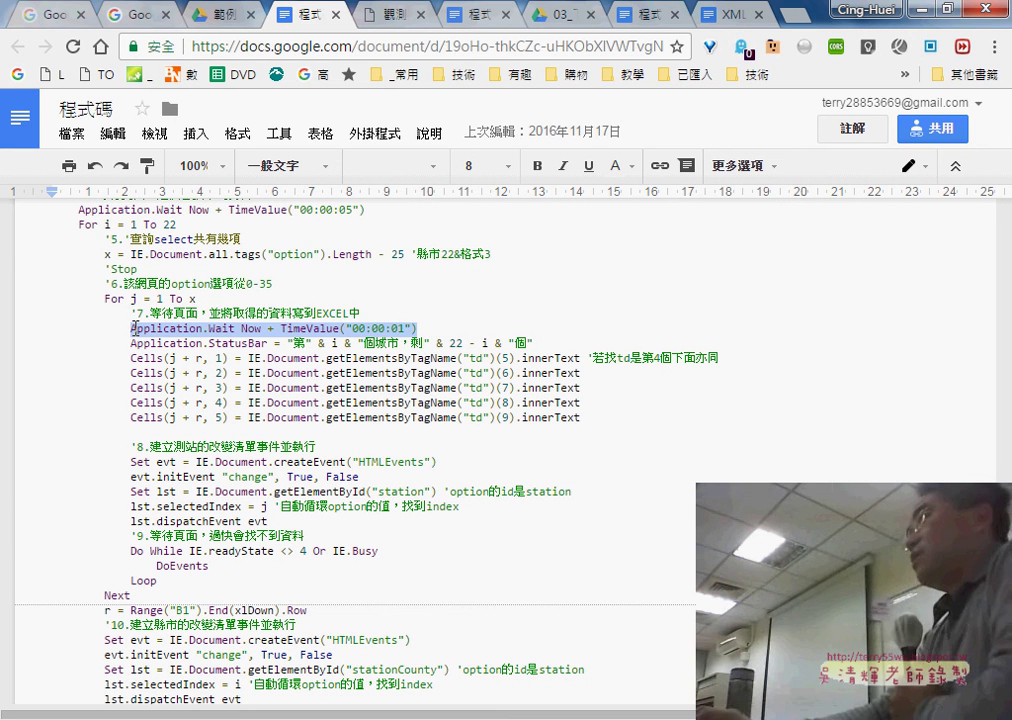
{"action": "left_click_drag", "start_coordinate": [74, 225], "coordinate": [181, 225]}
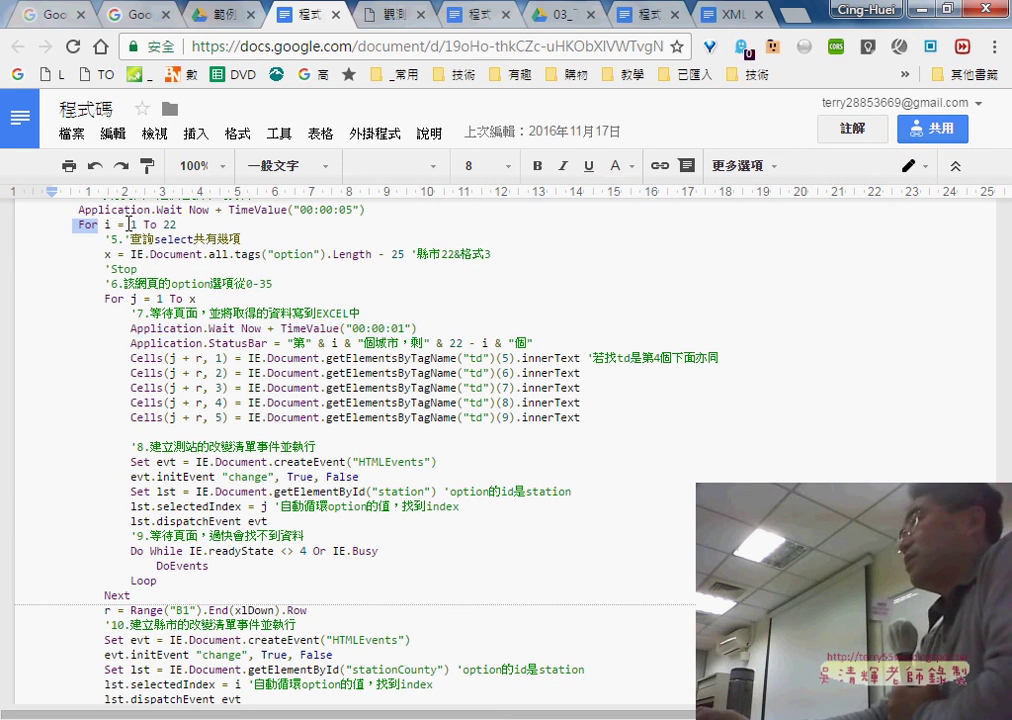
{"action": "left_click_drag", "start_coordinate": [105, 299], "coordinate": [196, 299]}
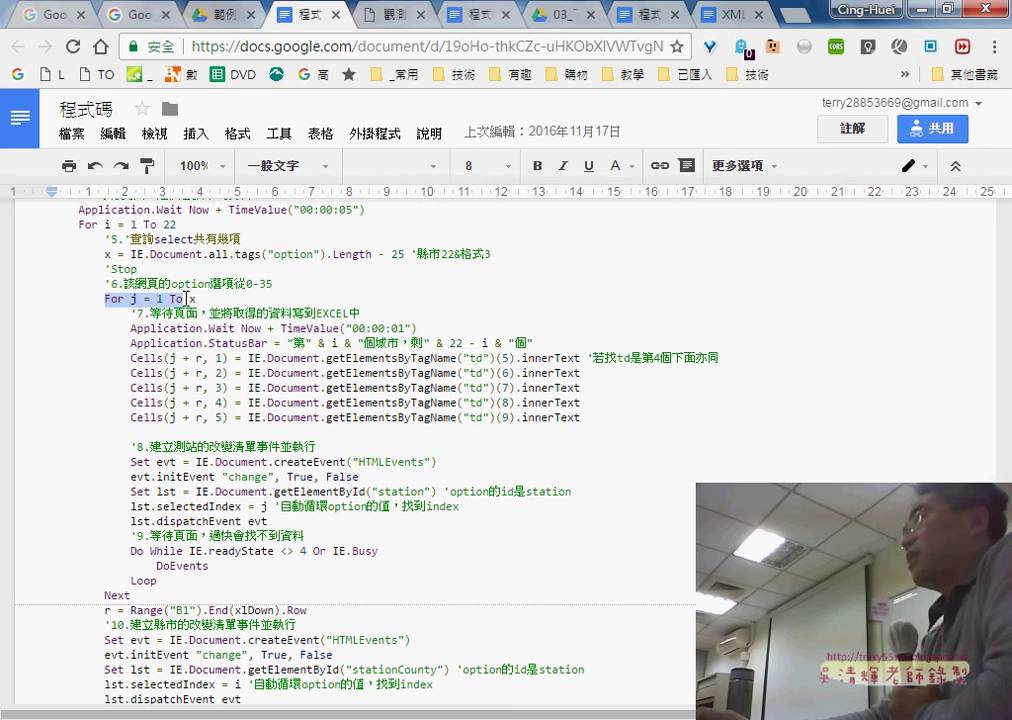
{"action": "double_click", "coordinate": [191, 299]}
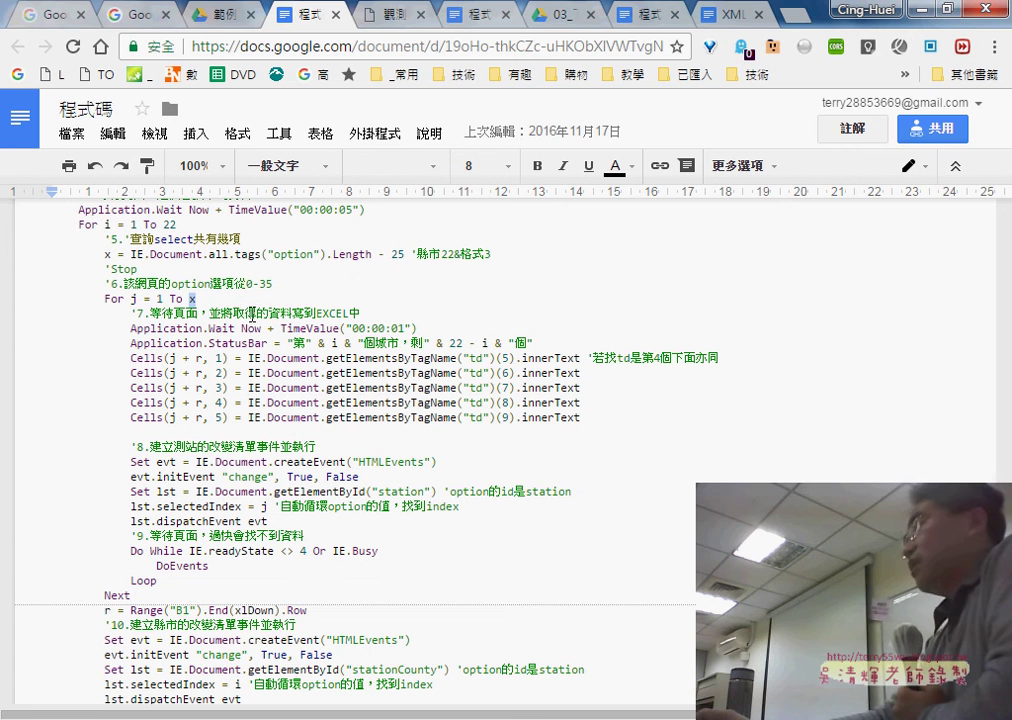
{"action": "left_click_drag", "start_coordinate": [582, 416], "coordinate": [33, 357]}
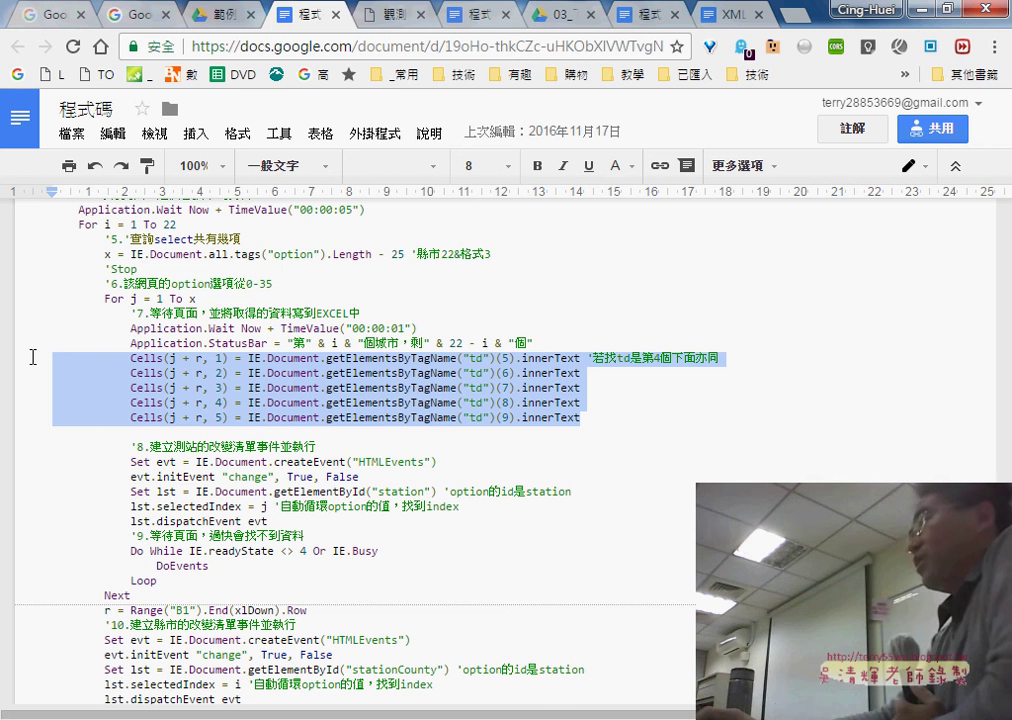
{"action": "left_click", "coordinate": [220, 465]}
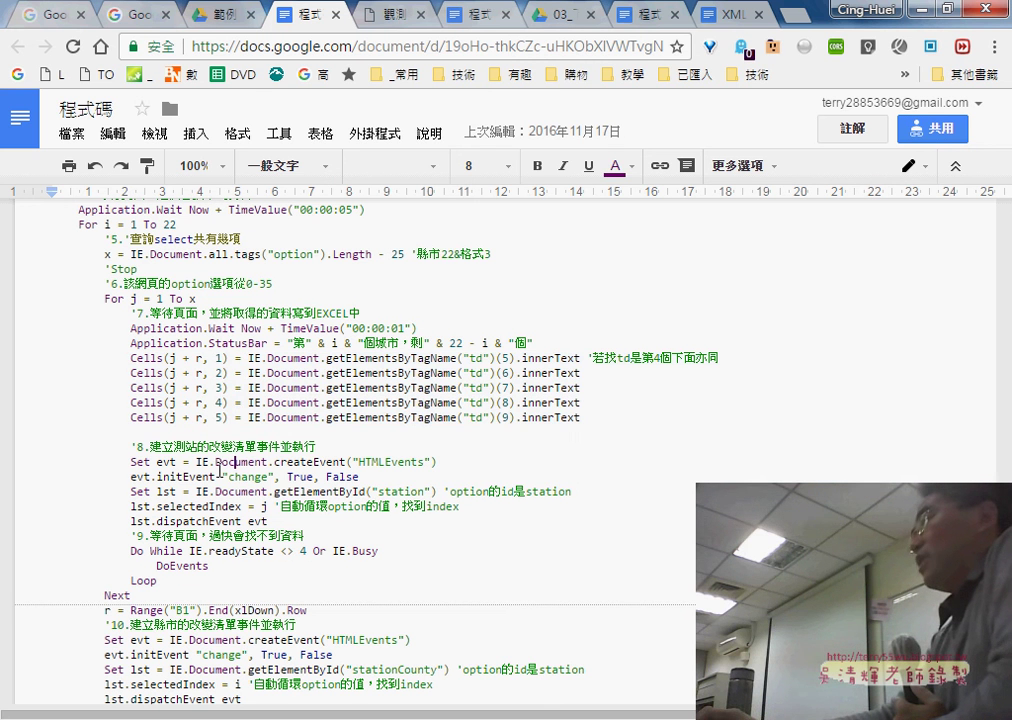
{"action": "left_click_drag", "start_coordinate": [197, 463], "coordinate": [313, 466]}
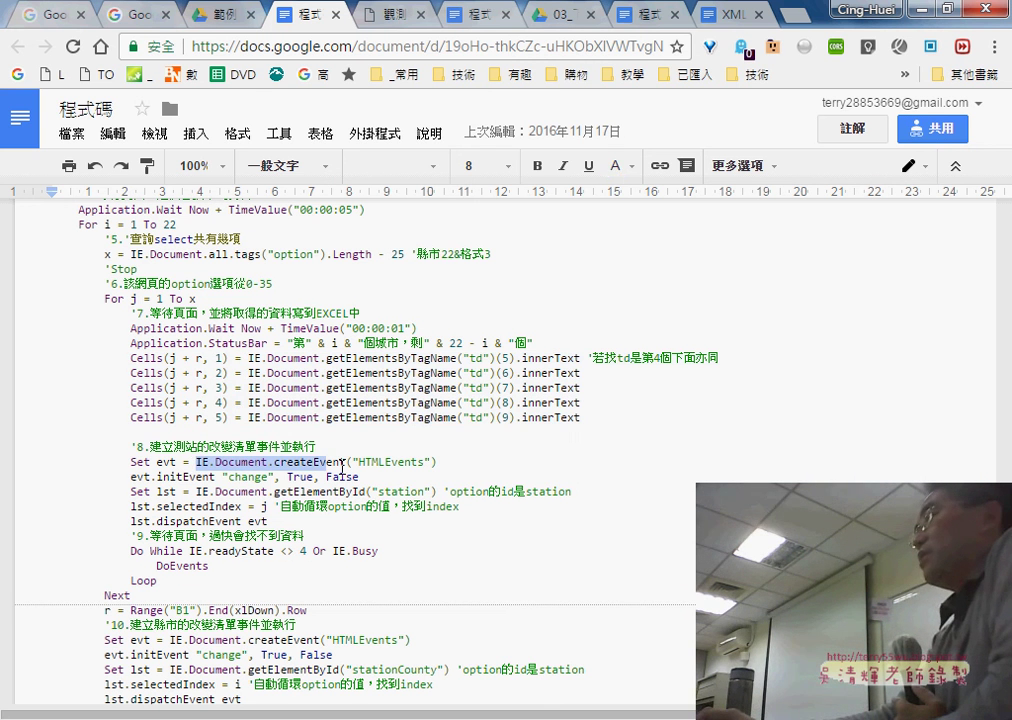
{"action": "left_click_drag", "start_coordinate": [438, 463], "coordinate": [344, 464]}
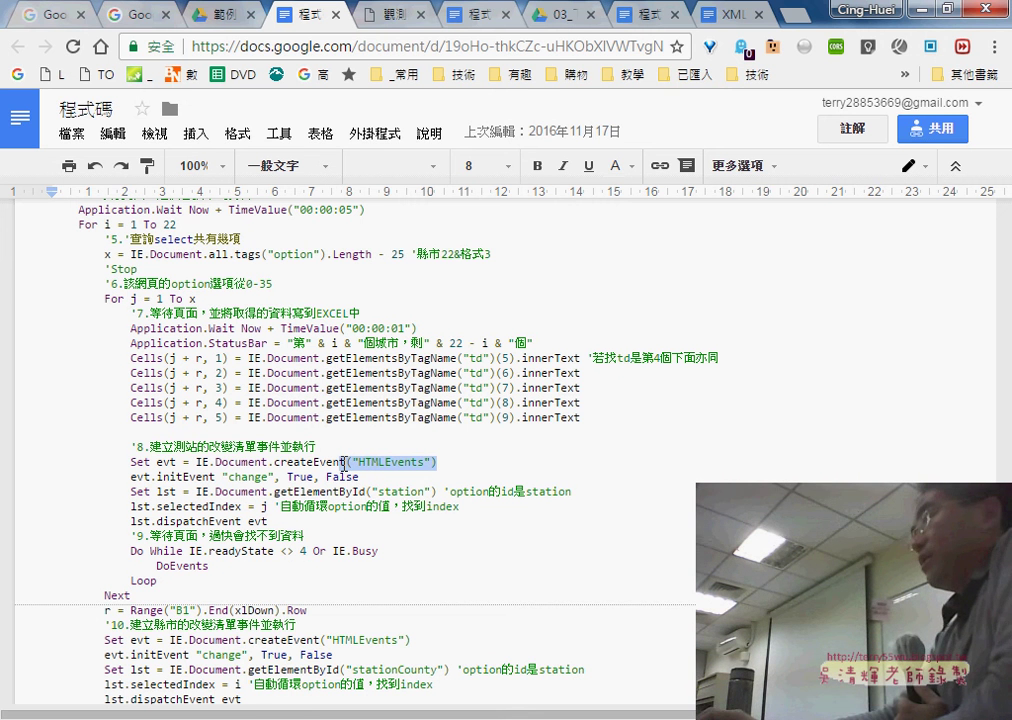
{"action": "left_click", "coordinate": [236, 493]}
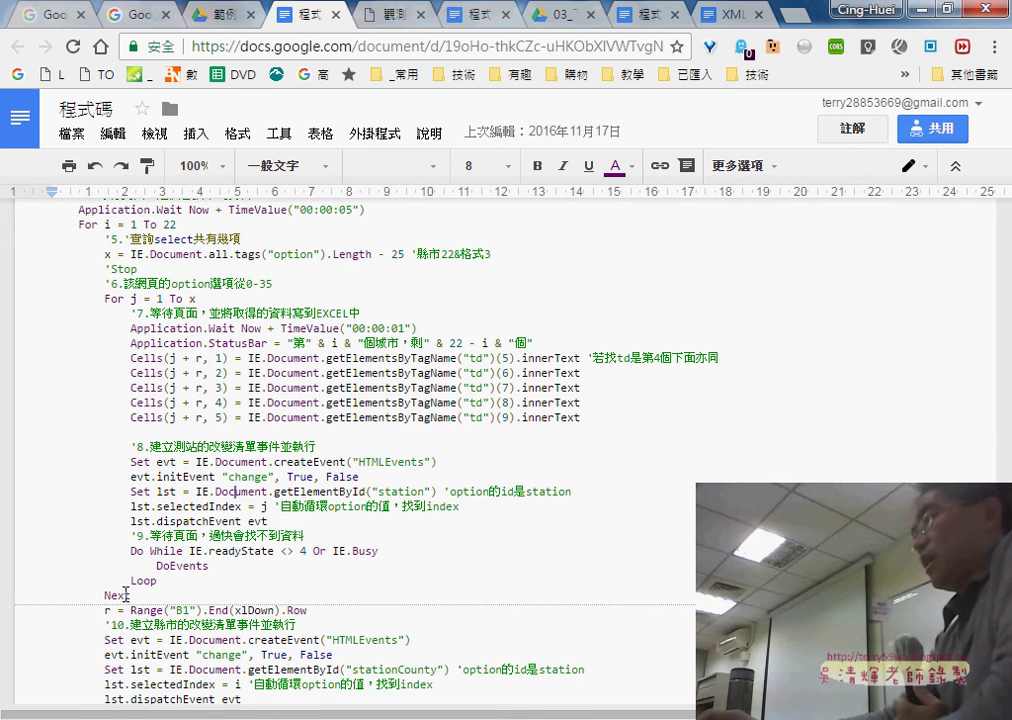
{"action": "scroll", "coordinate": [291, 542], "scroll_direction": "down", "scroll_amount": 4}
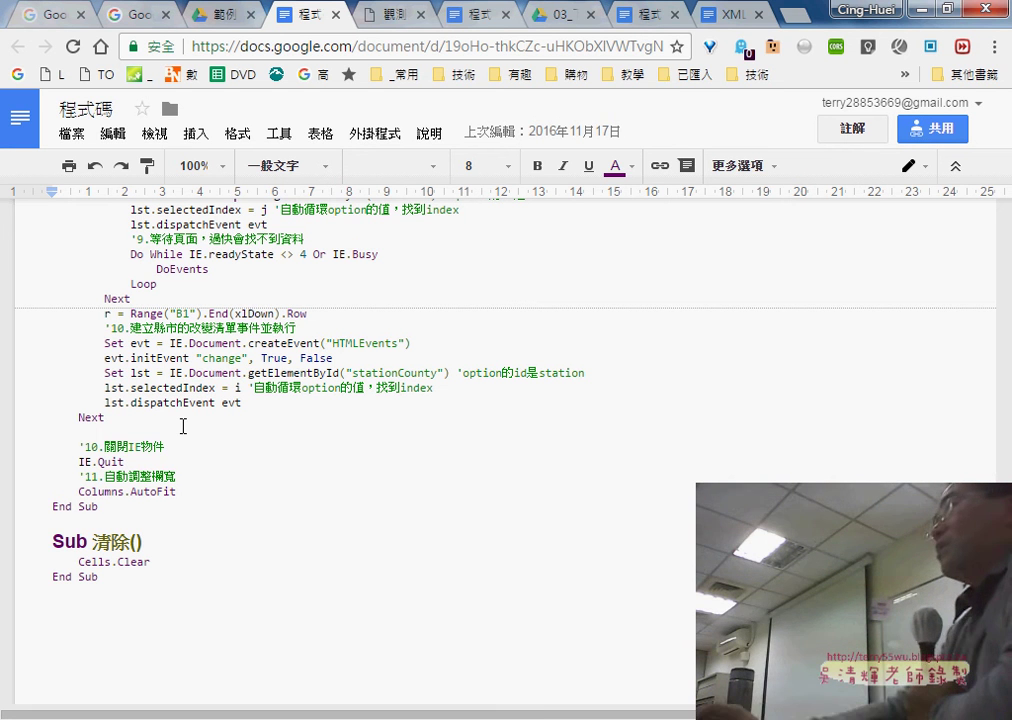
Step: In Drive, go from _雲端白板畫面 through 其他補充範例(89) and 02_進階 into _下載網路資料相關, selecting the 範例：觀測資料查詢系統 example
{"action": "left_click", "coordinate": [221, 25]}
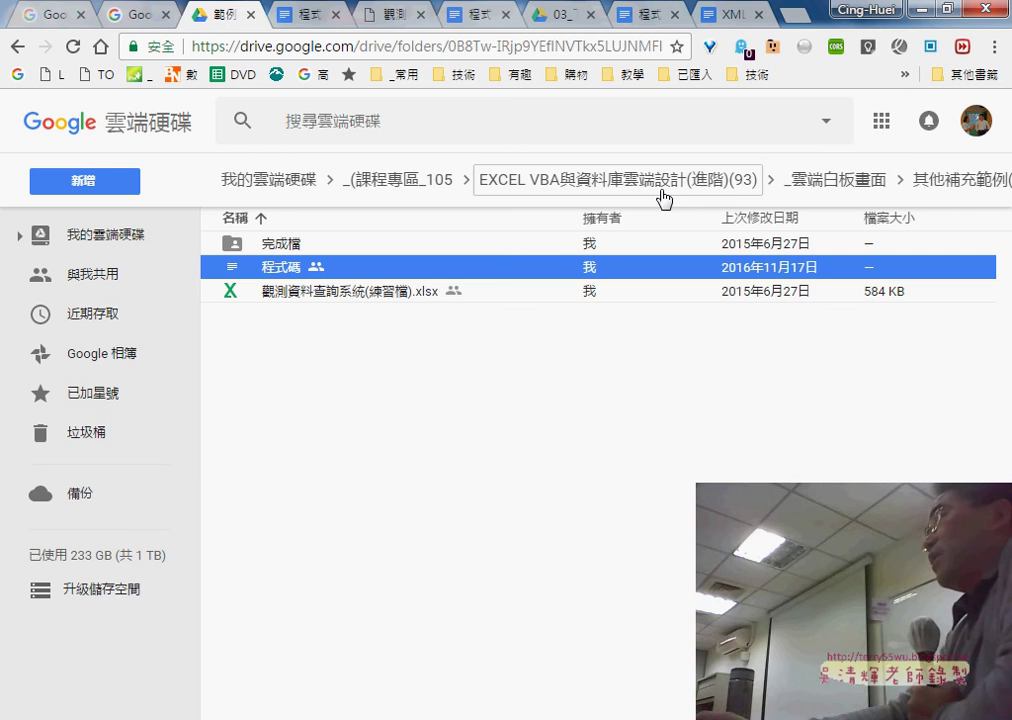
{"action": "left_click", "coordinate": [820, 182]}
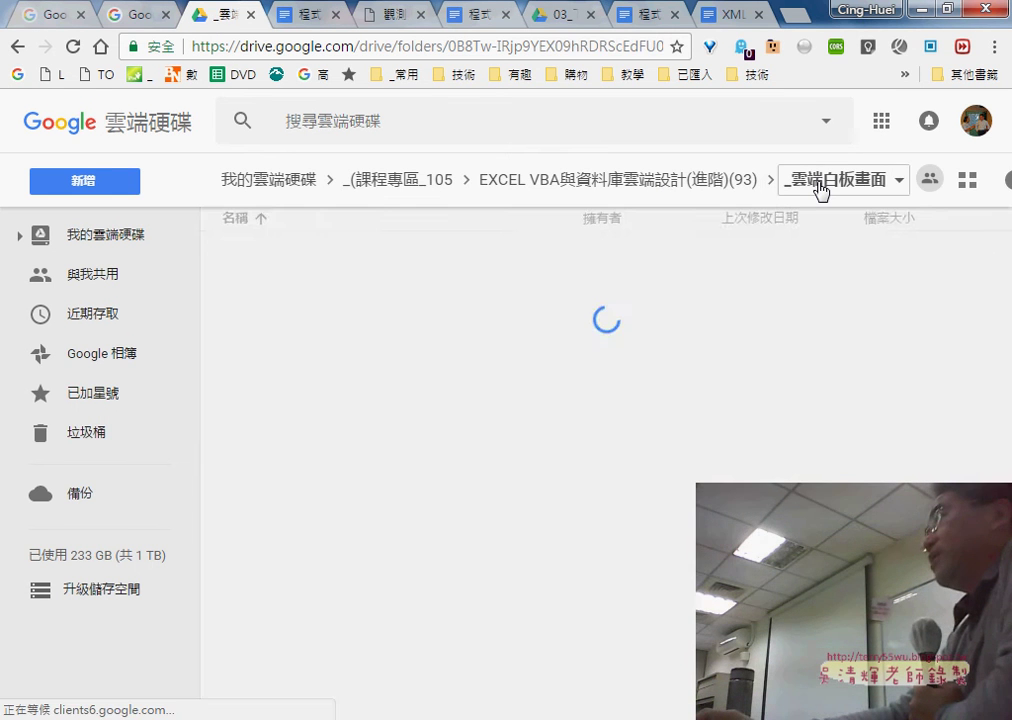
{"action": "double_click", "coordinate": [319, 269]}
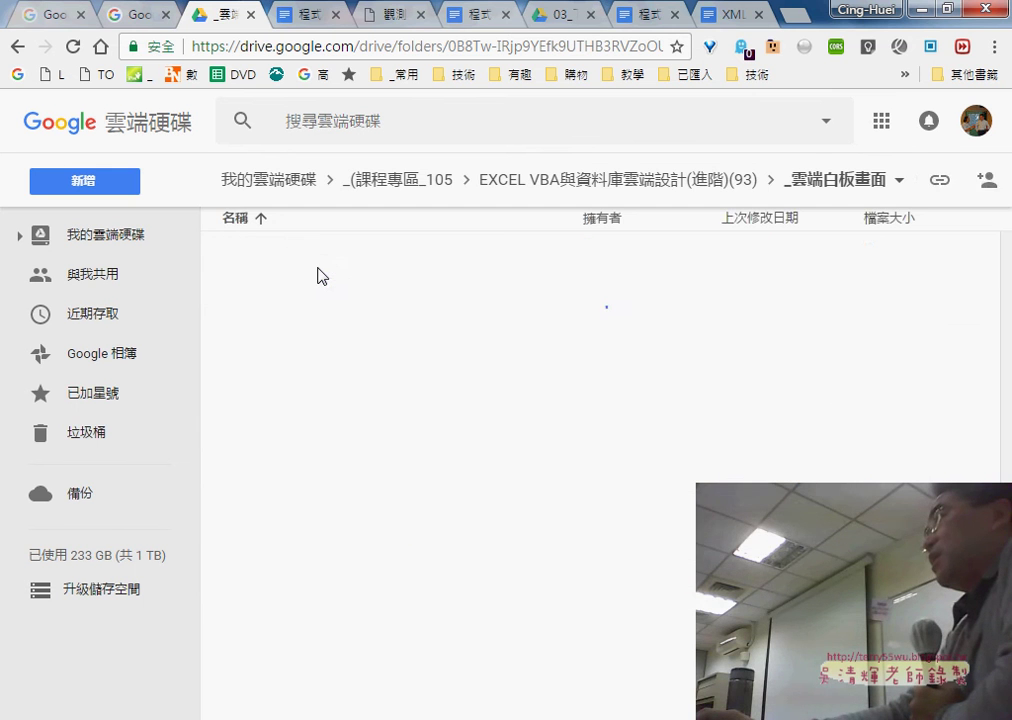
{"action": "double_click", "coordinate": [322, 272]}
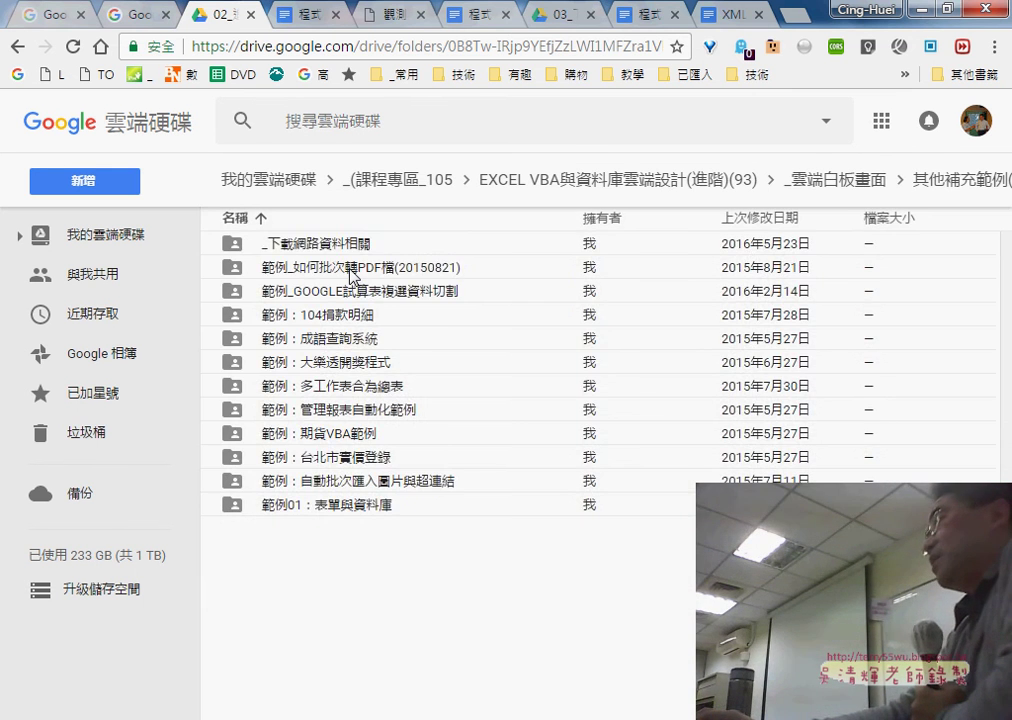
{"action": "left_click", "coordinate": [317, 250]}
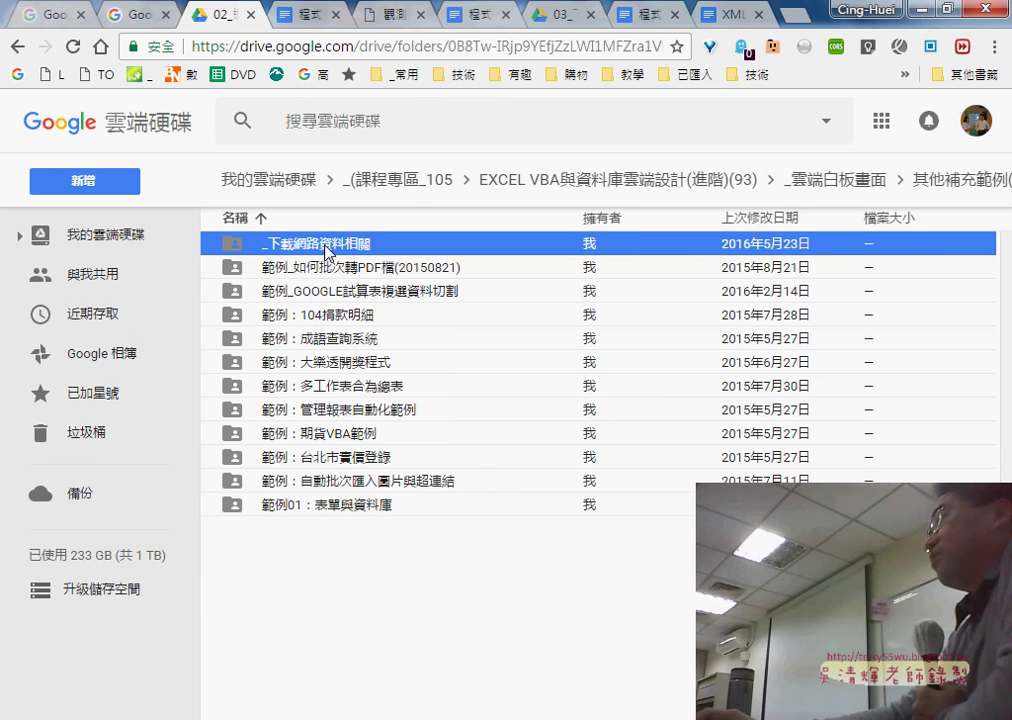
{"action": "double_click", "coordinate": [325, 250]}
{"action": "left_click", "coordinate": [378, 364]}
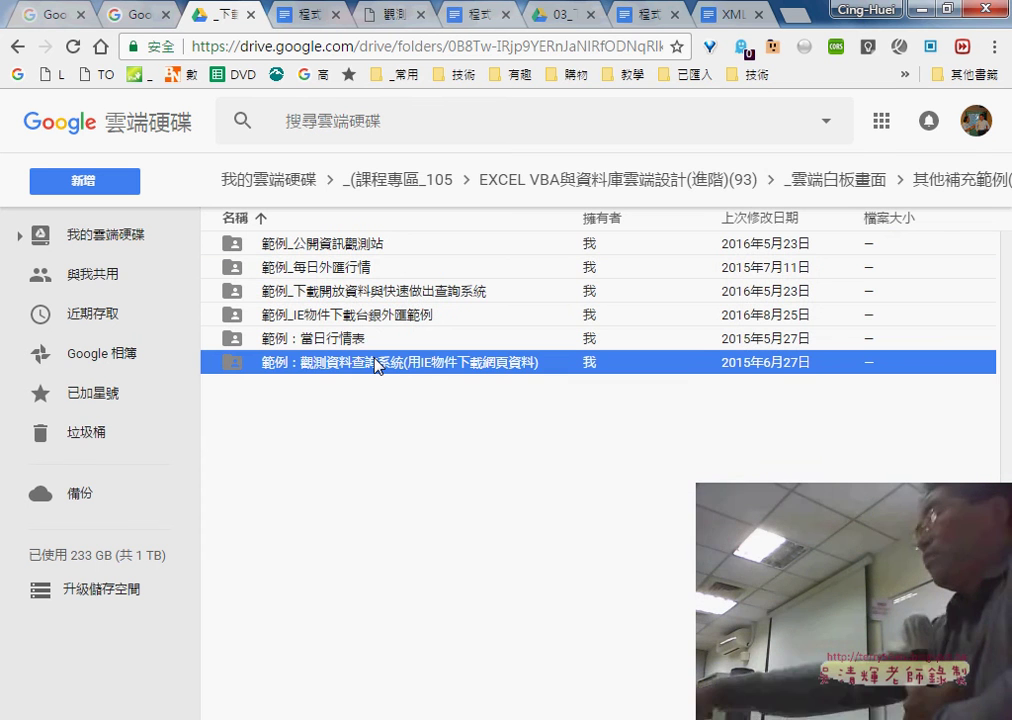